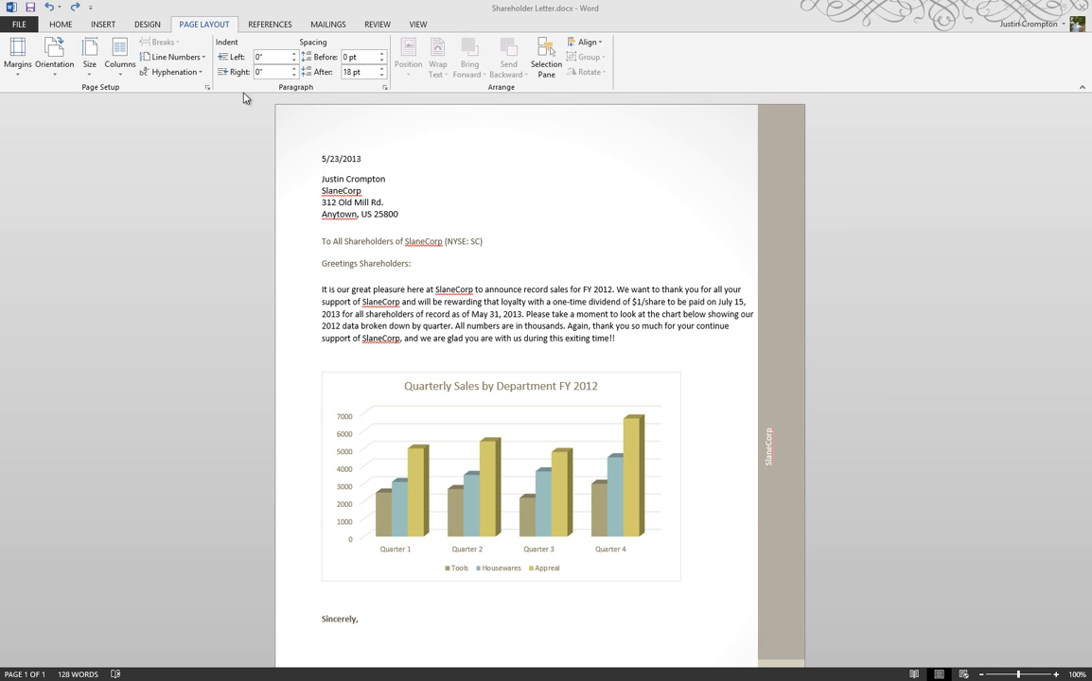
# Step: Examine the letter's date, recipient address, greeting and signature block
pyautogui.click(339, 203)
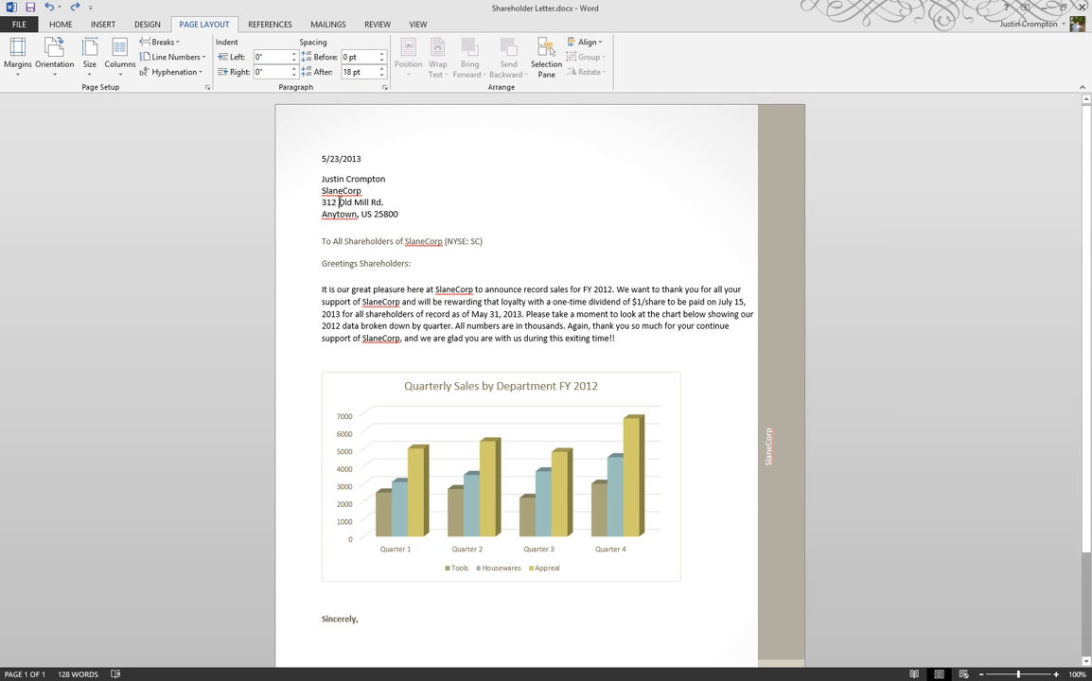
pyautogui.click(351, 159)
pyautogui.click(345, 187)
pyautogui.click(322, 252)
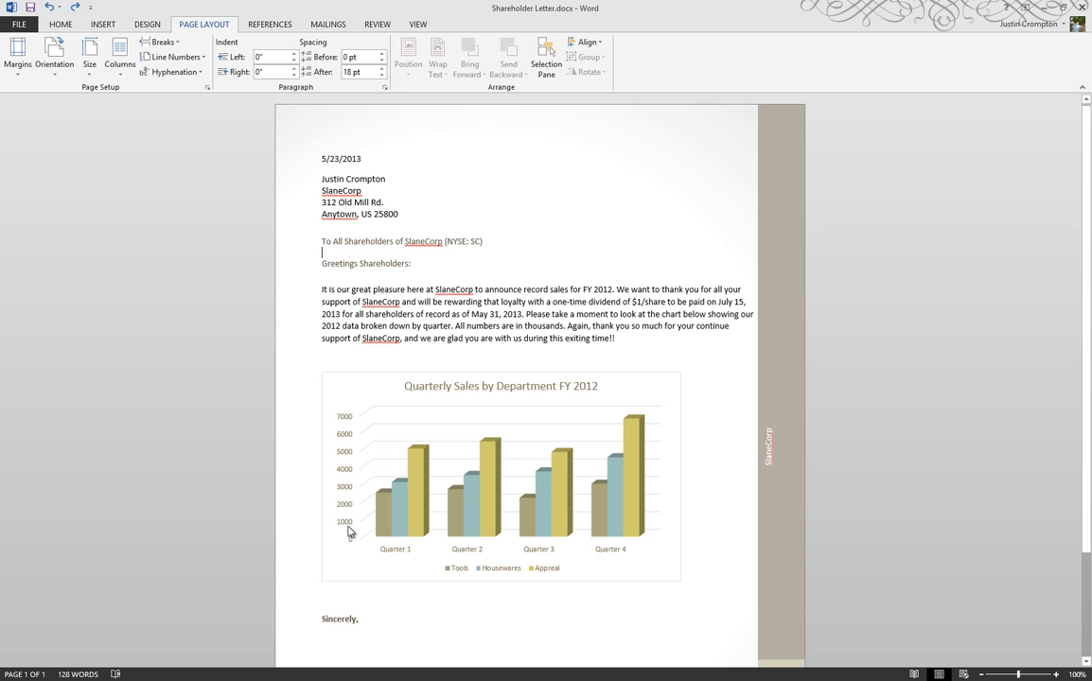
pyautogui.click(326, 619)
pyautogui.scroll(-2, 331, 605)
pyautogui.click(334, 594)
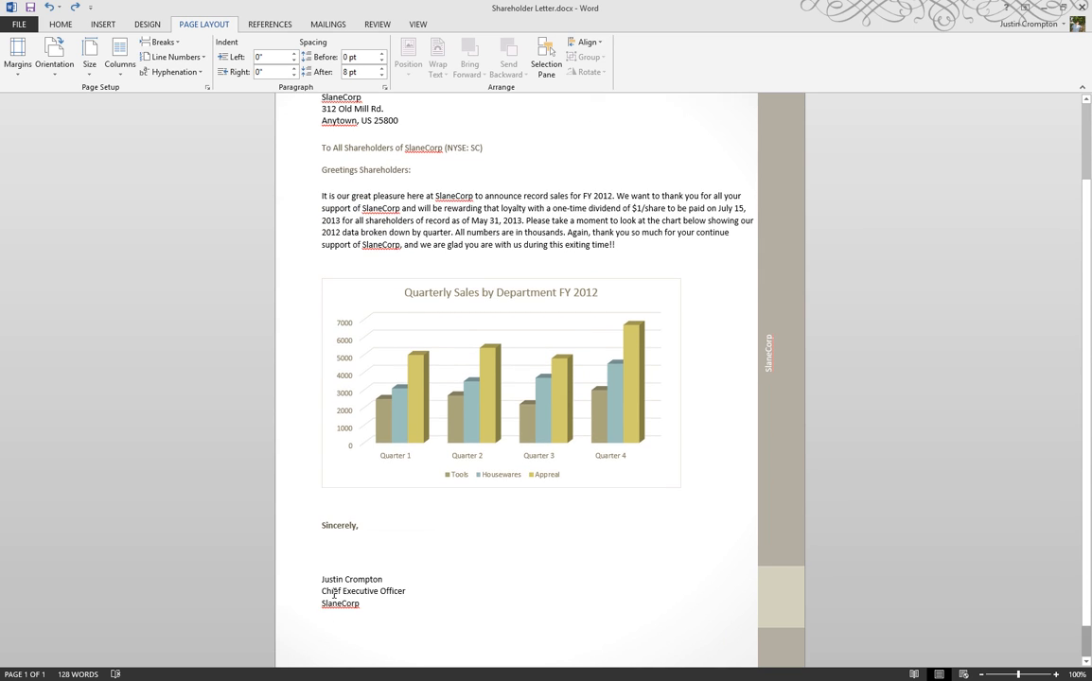
pyautogui.scroll(1, 148, 310)
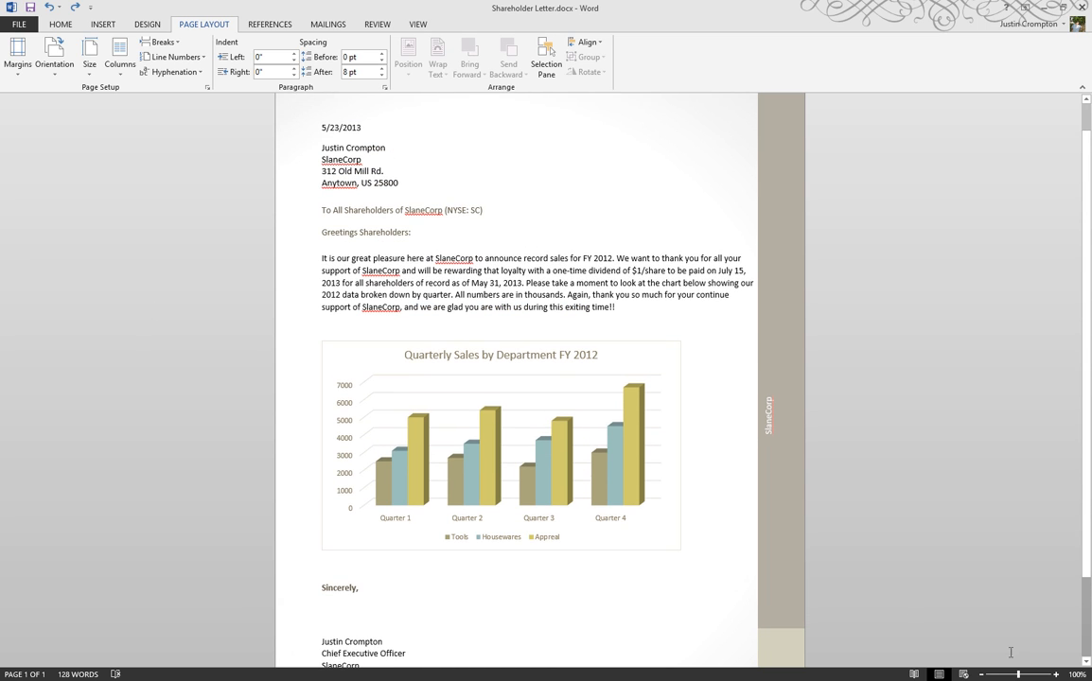
# Step: Apply chart Style 9 to the Quarterly Sales by Department chart
pyautogui.click(1056, 674)
pyautogui.click(1055, 675)
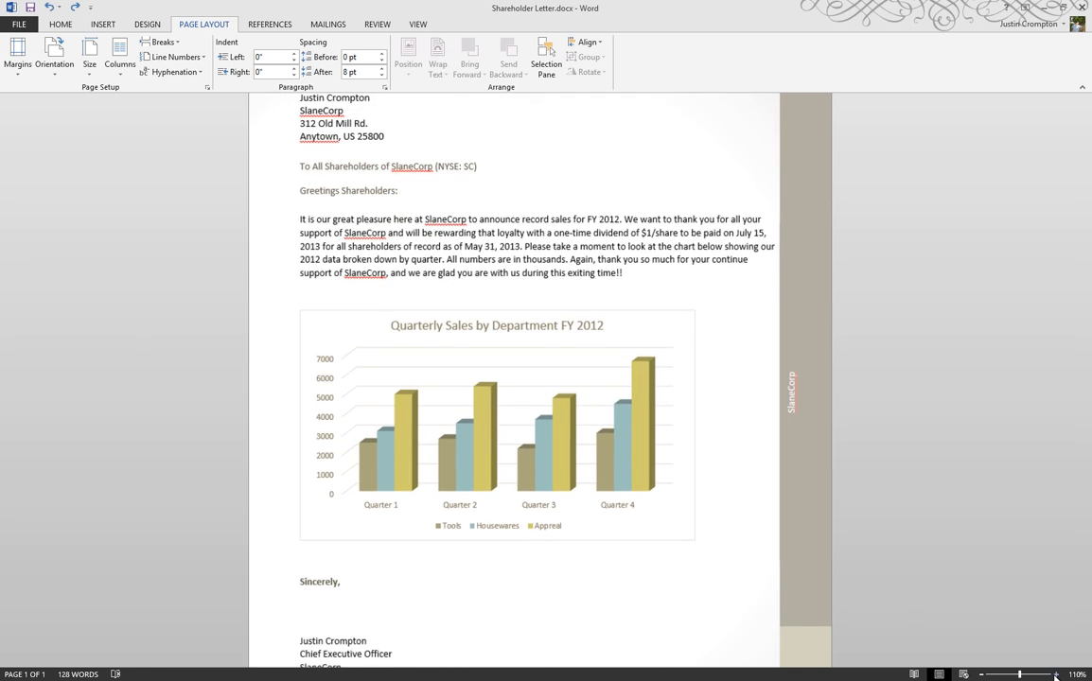
pyautogui.click(1056, 674)
pyautogui.click(1056, 674)
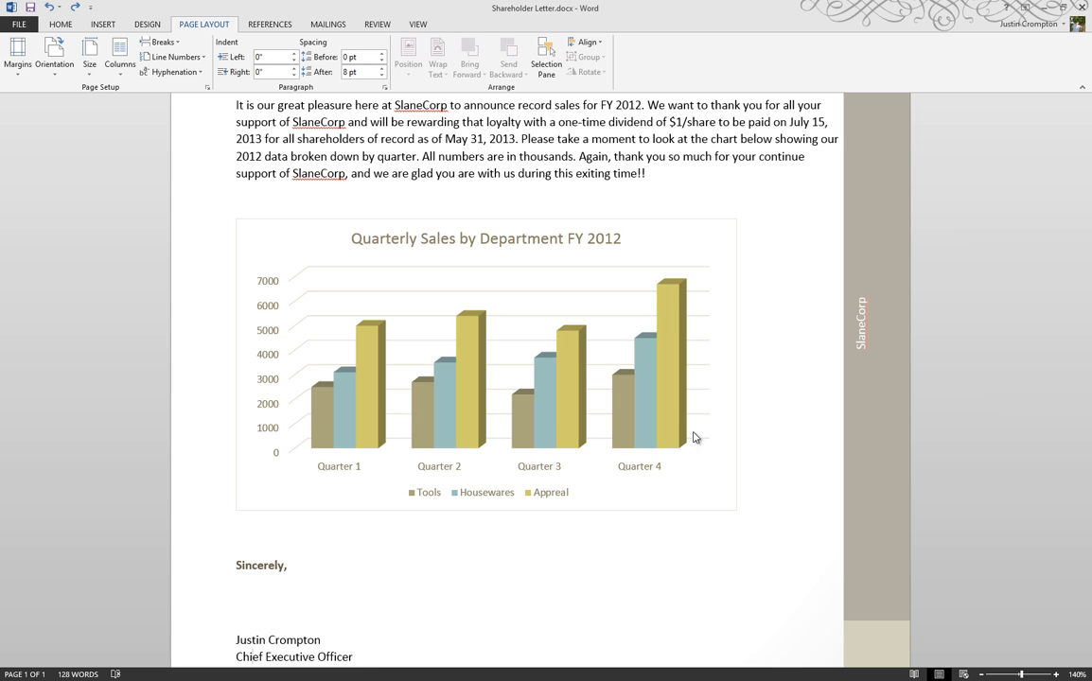
pyautogui.click(625, 255)
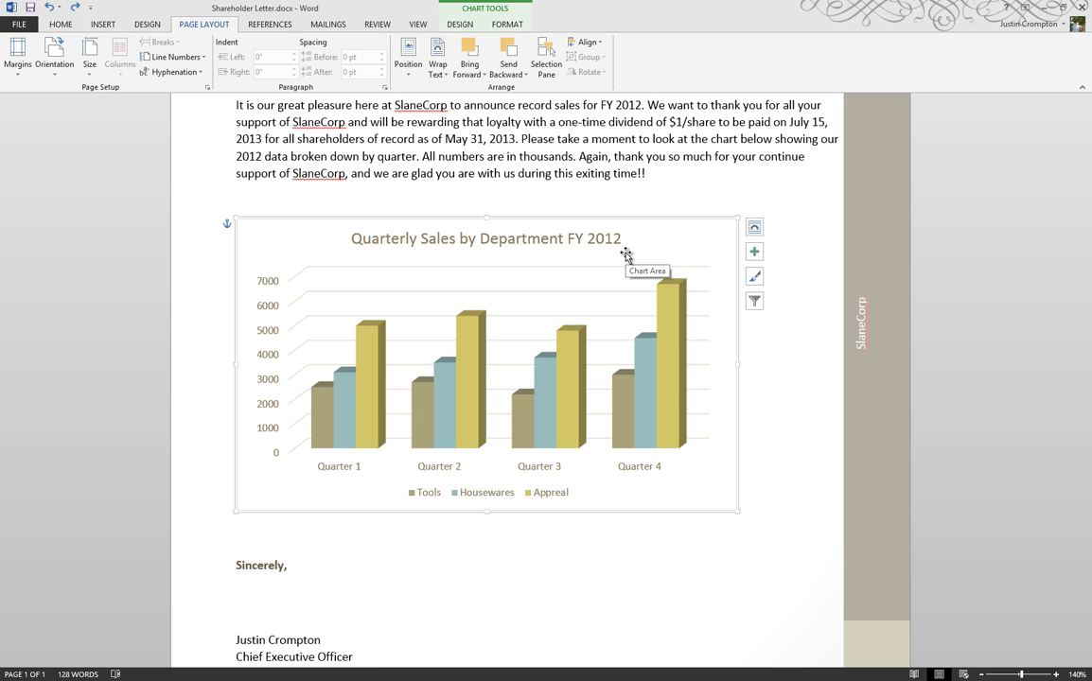
pyautogui.click(460, 25)
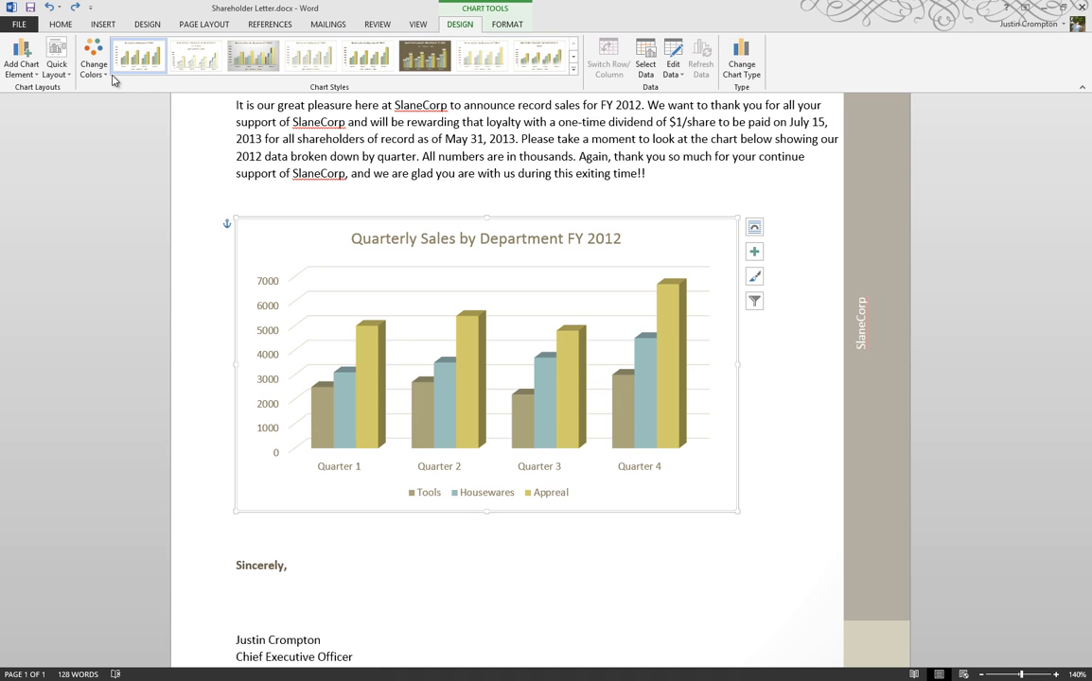
pyautogui.click(573, 69)
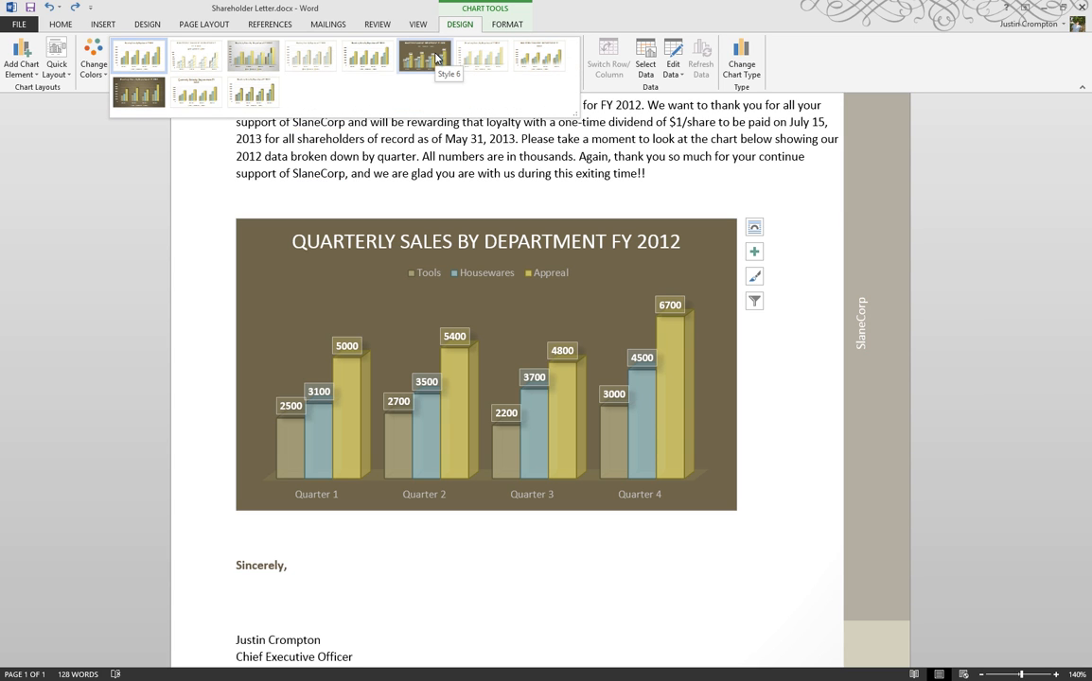
pyautogui.click(140, 93)
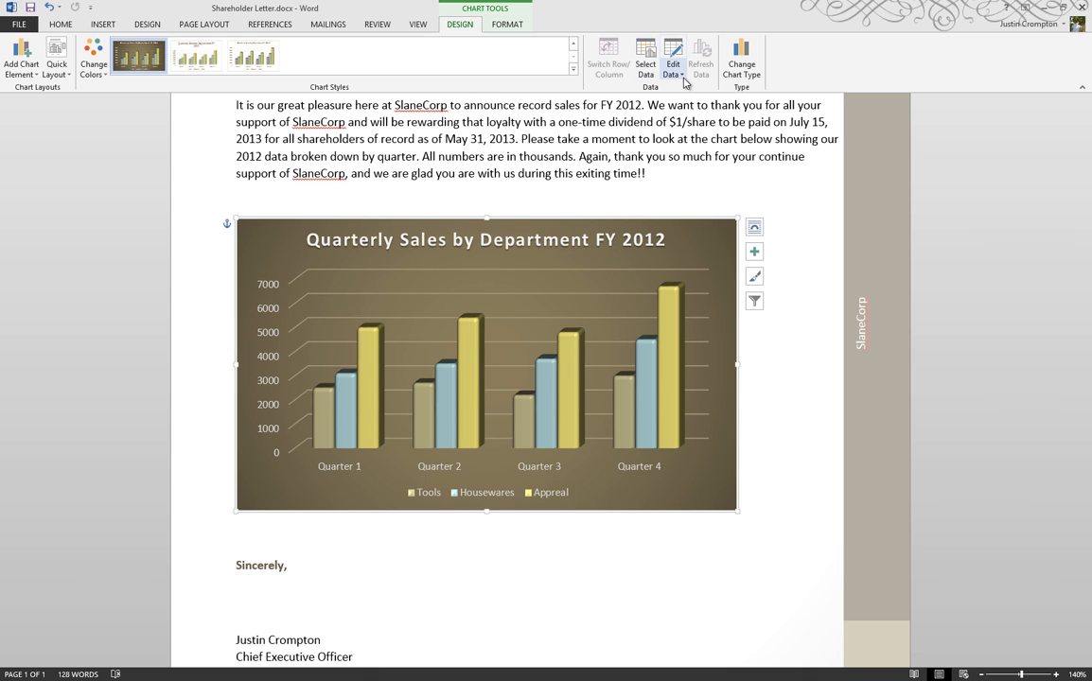
pyautogui.click(740, 68)
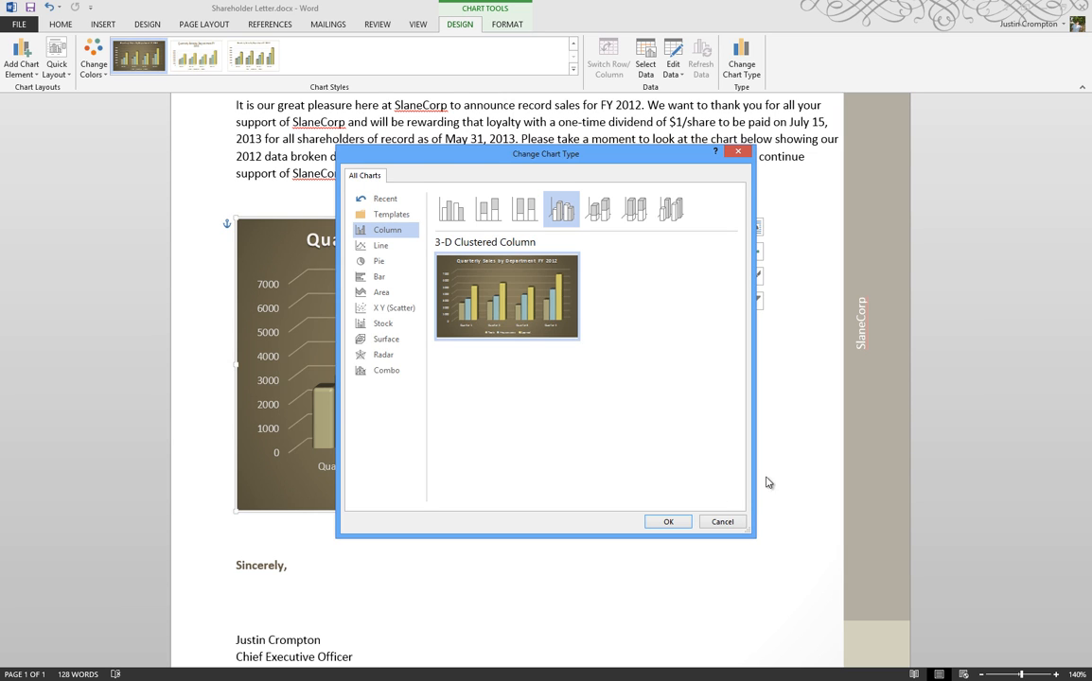
pyautogui.click(722, 521)
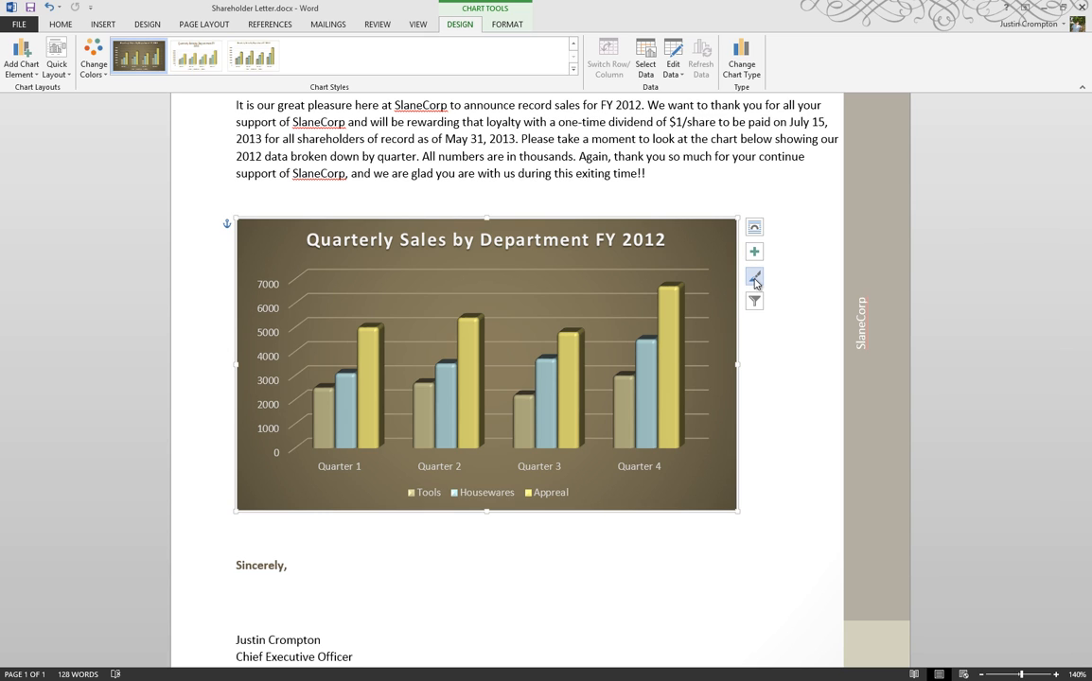
# Step: Open the chart's data and add a new series header Toys after Appreal
pyautogui.click(672, 73)
pyautogui.click(687, 91)
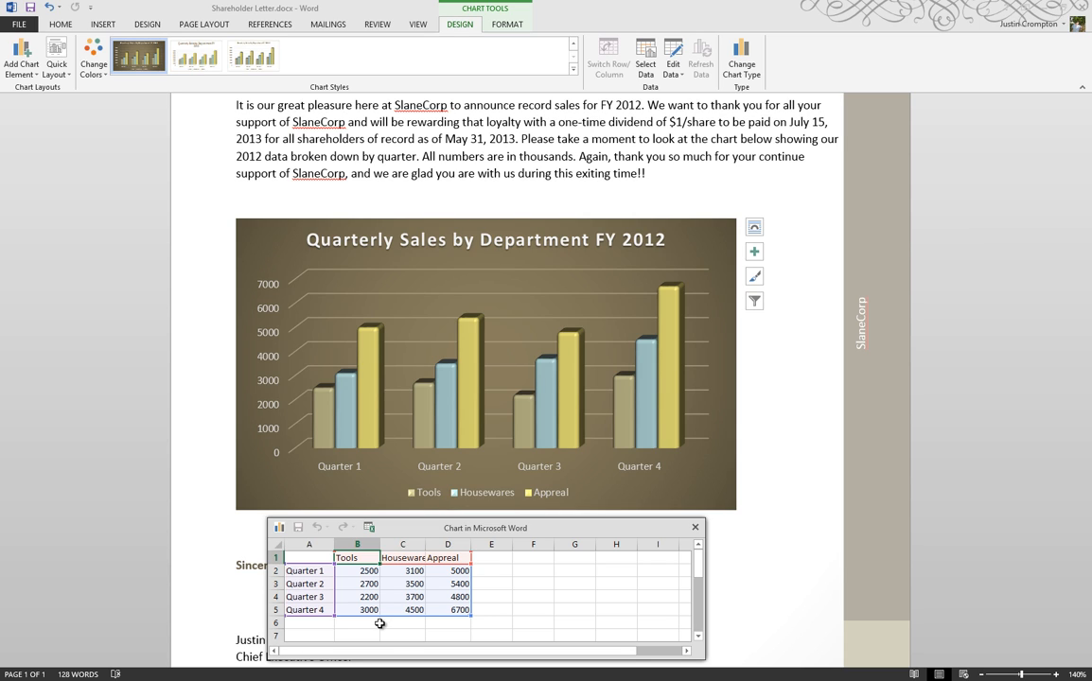
pyautogui.click(493, 560)
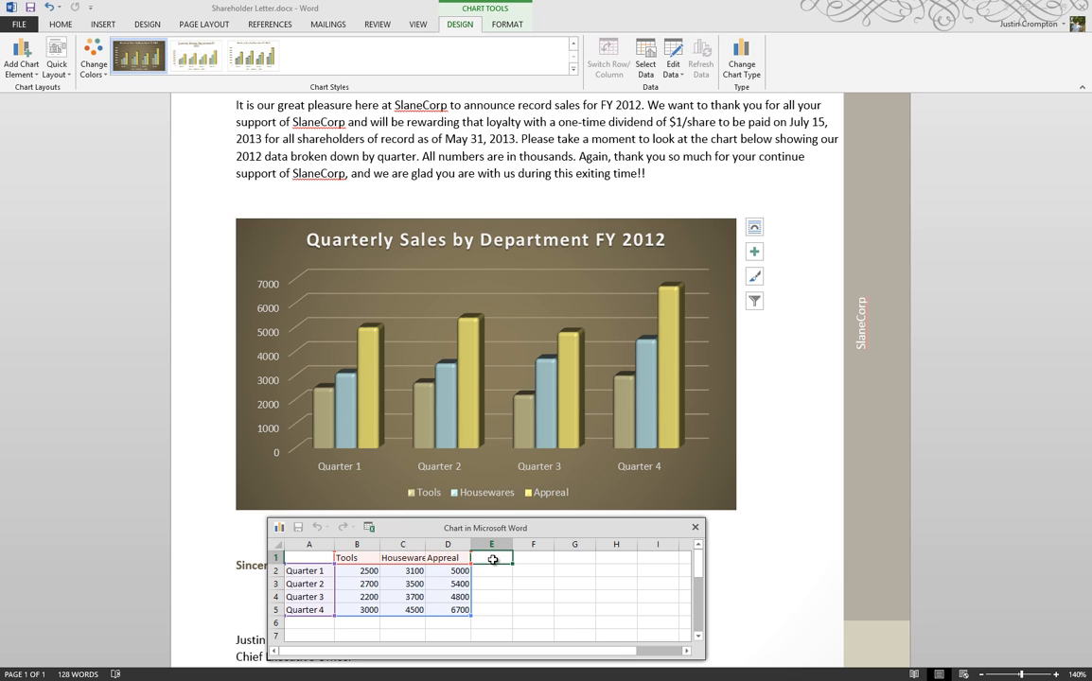
pyautogui.write('Toys')
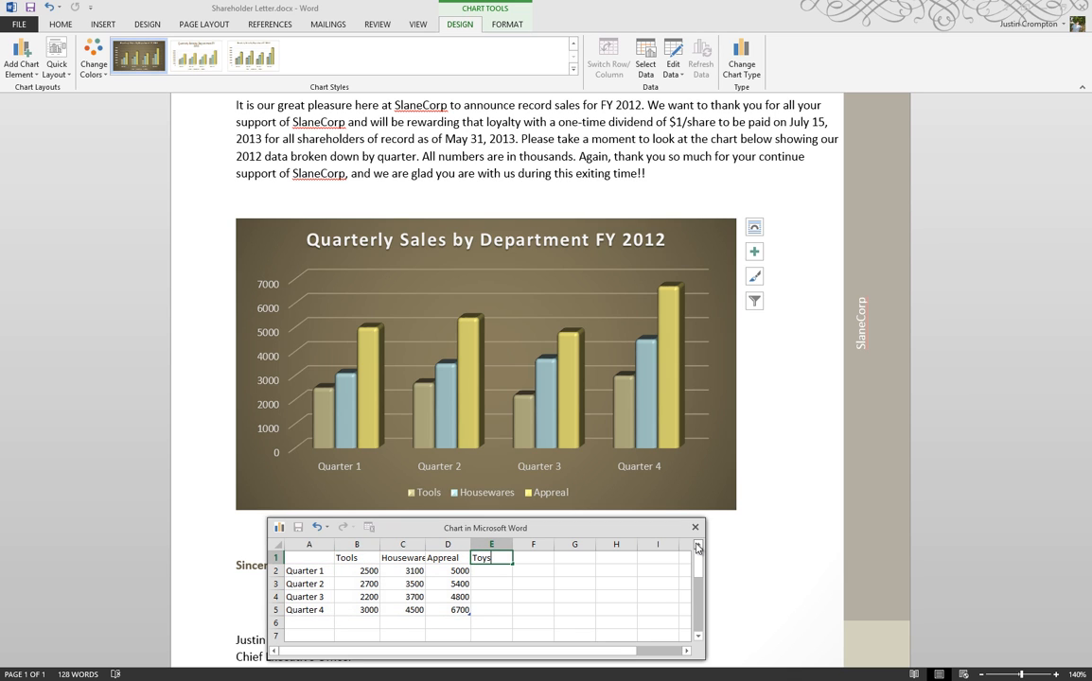
# Step: Enter Toys values 2300, 2500, 2100 and 4700 for Quarters 1 to 4 and close the data sheet
pyautogui.click(487, 571)
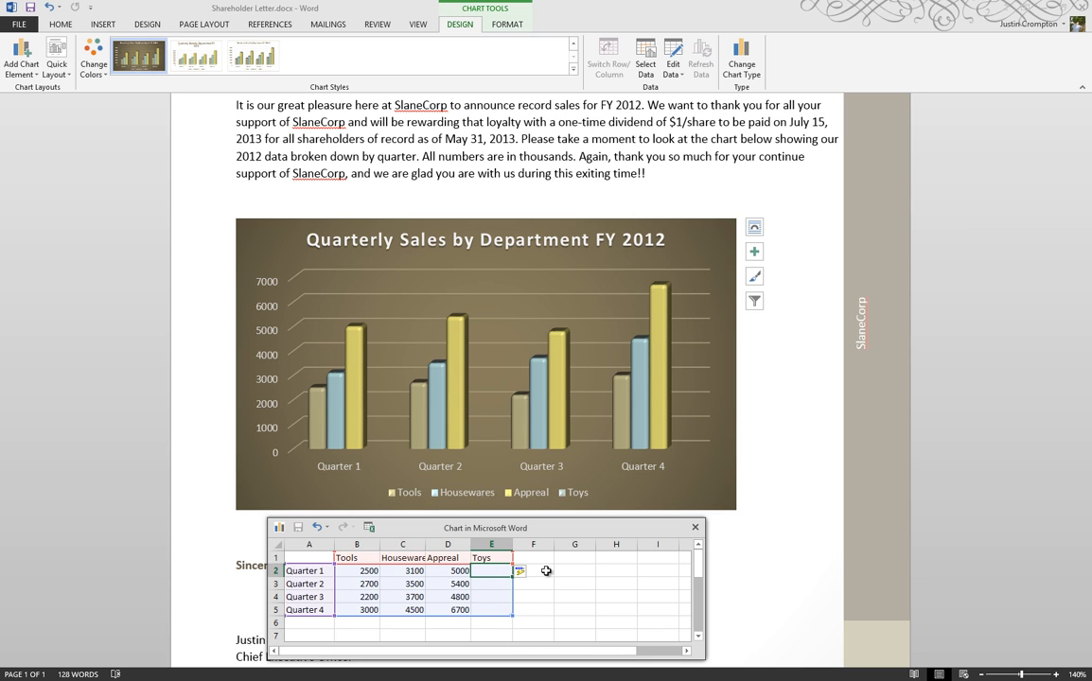
pyautogui.write('2300')
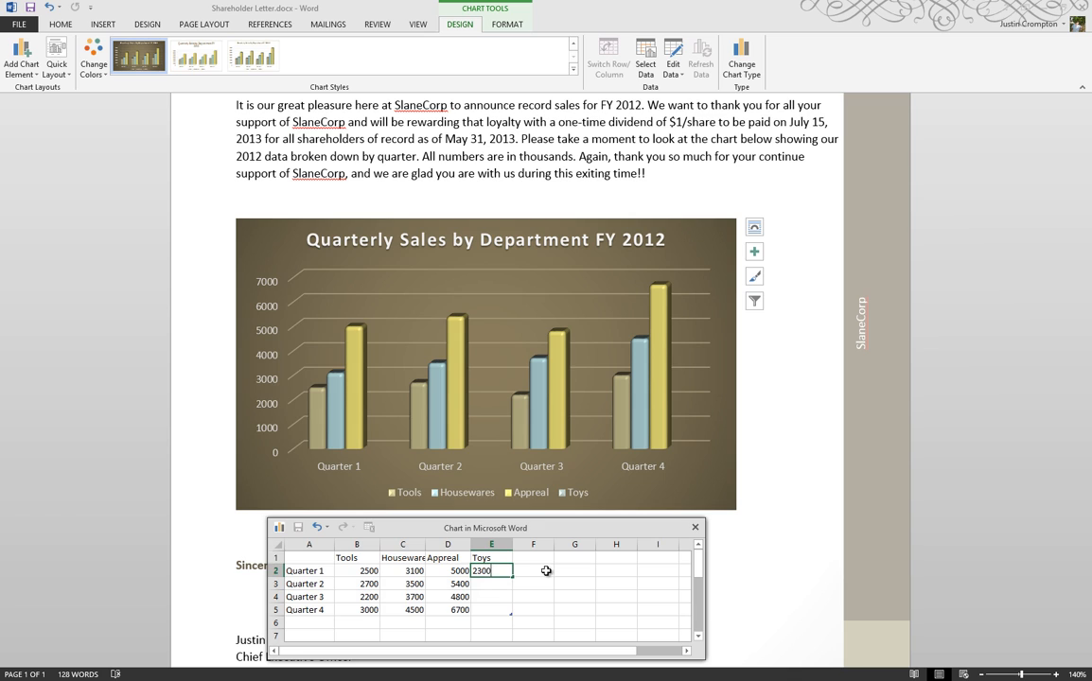
pyautogui.press('Return')
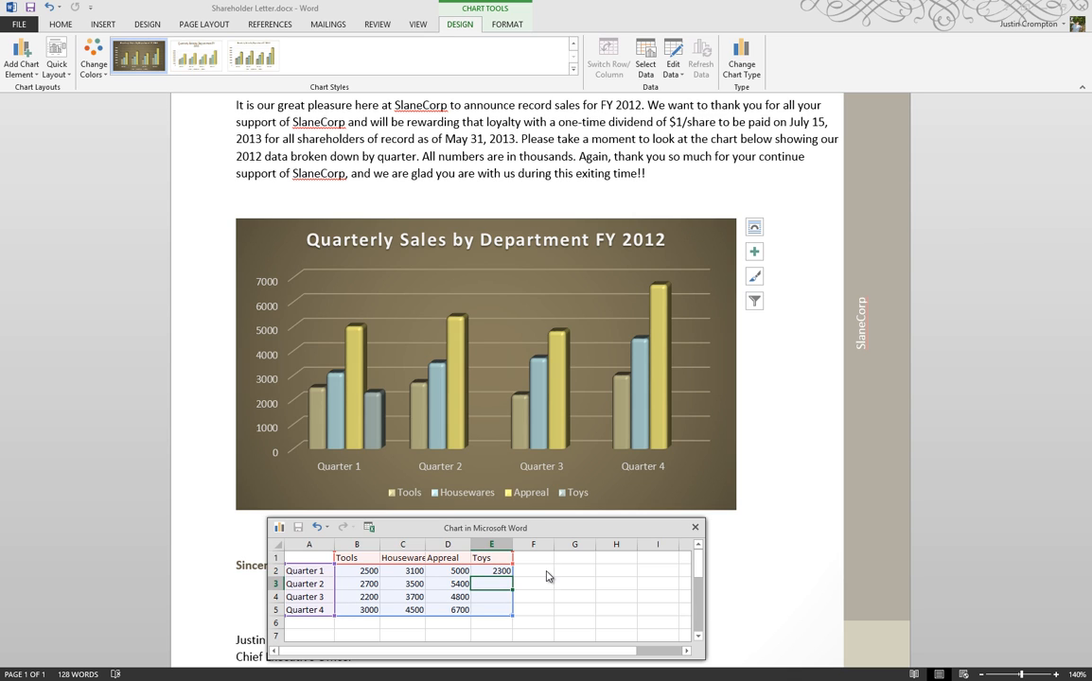
pyautogui.write('3500')
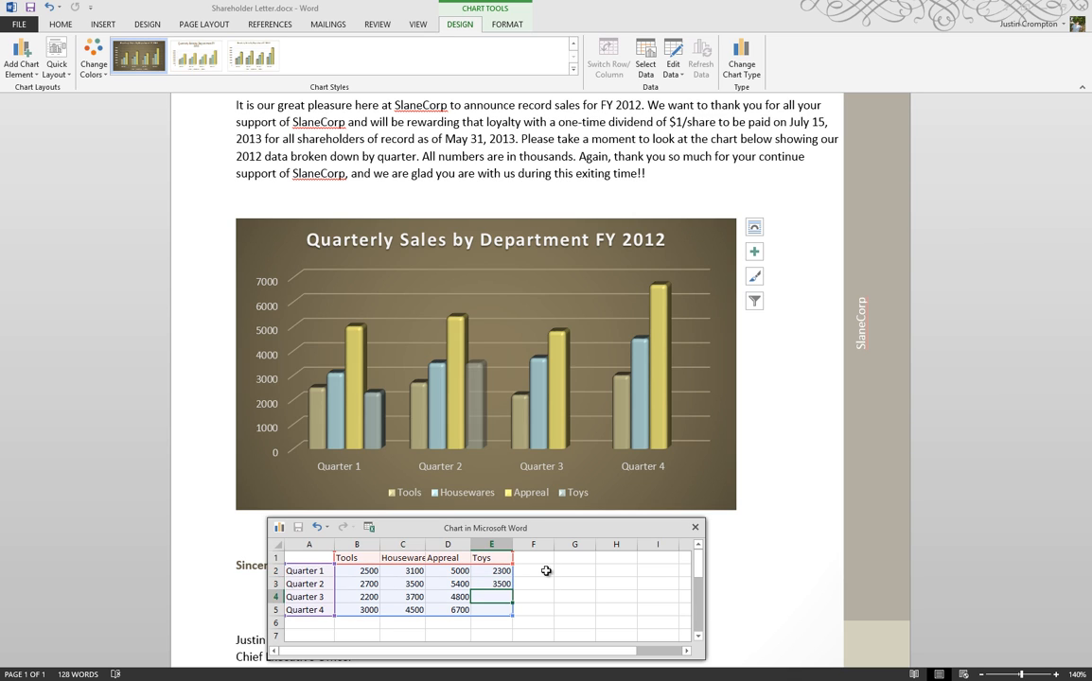
pyautogui.write('2500')
pyautogui.press('Return')
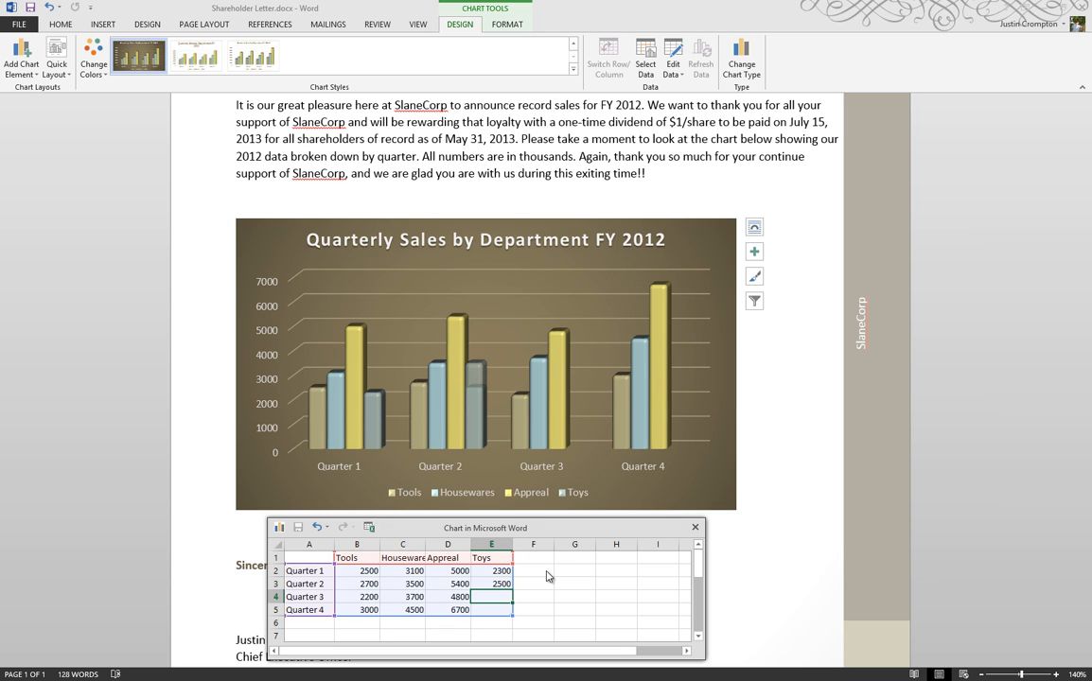
pyautogui.write('2100')
pyautogui.press('Return')
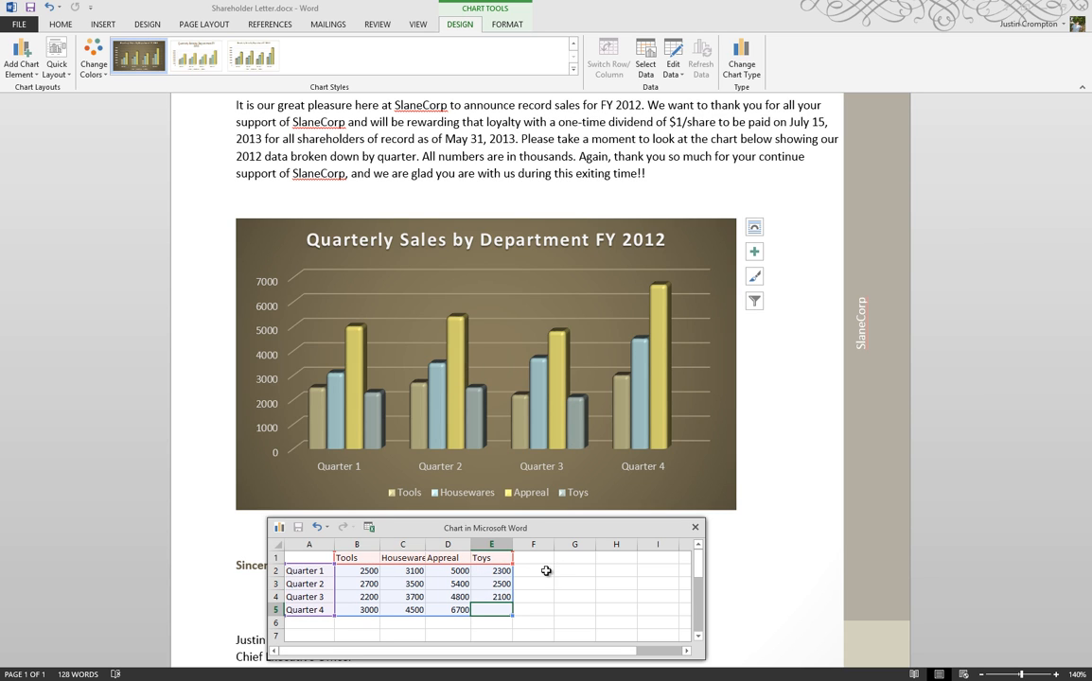
pyautogui.write('4700')
pyautogui.press('Tab')
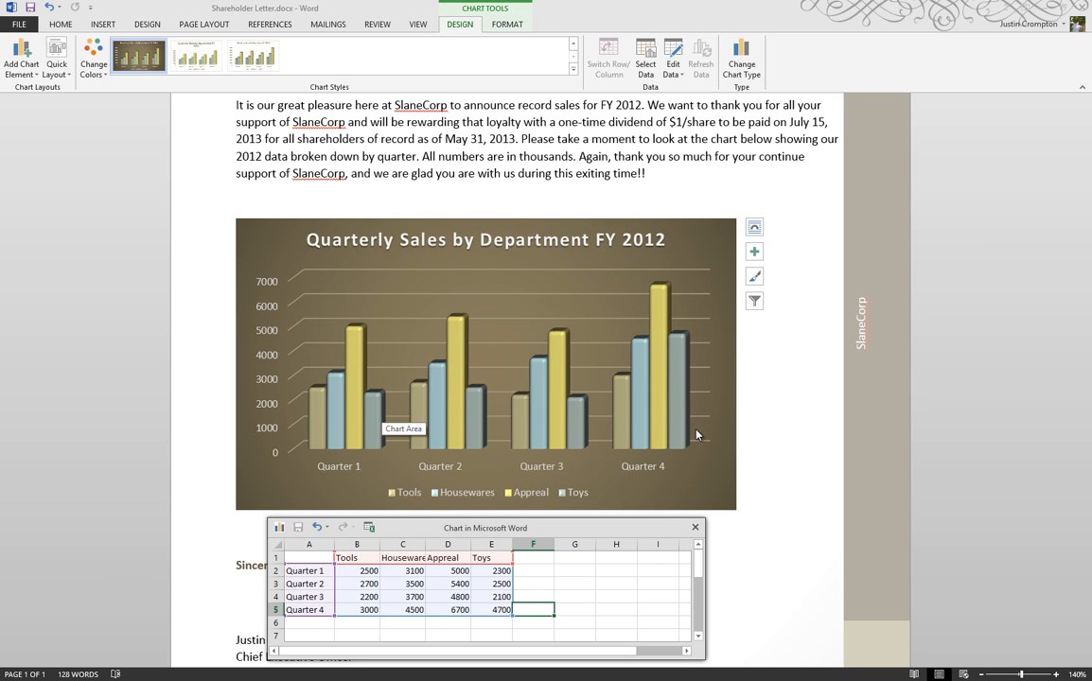
pyautogui.click(696, 530)
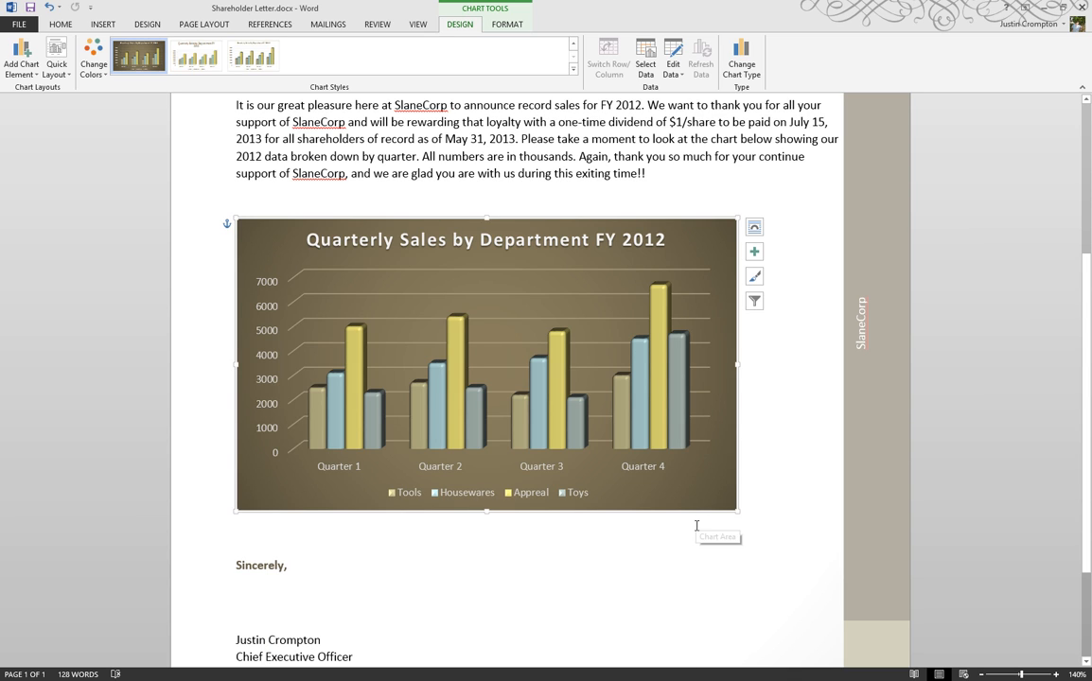
# Step: Reopen the chart data in Excel, autofit the Housewares column width, and close Excel
pyautogui.click(681, 79)
pyautogui.click(685, 107)
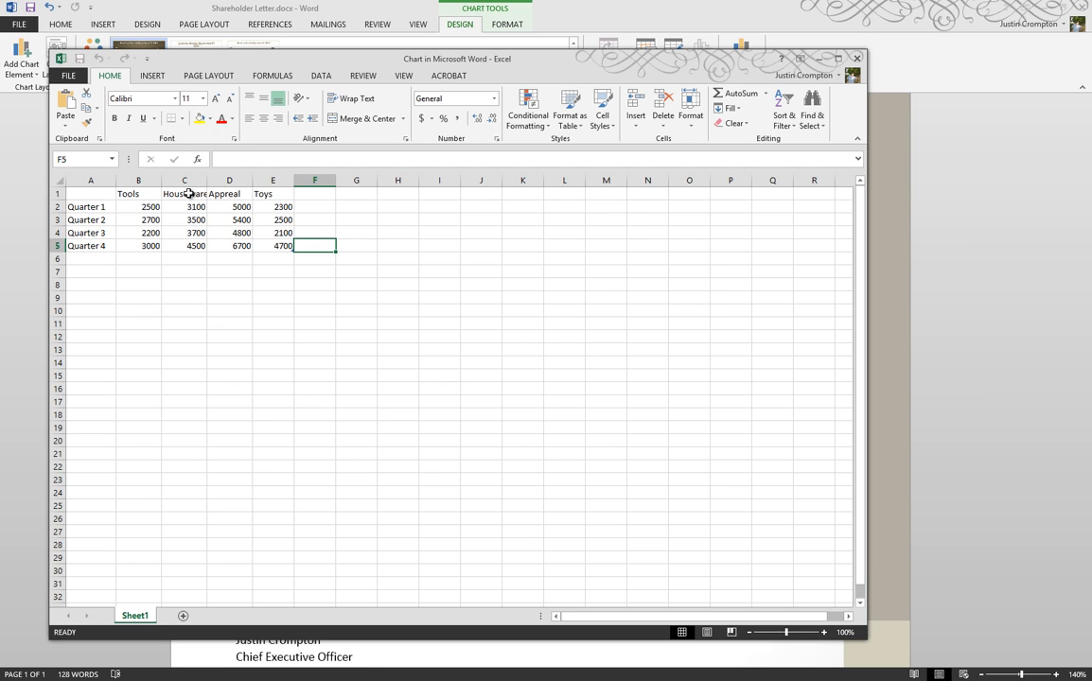
pyautogui.click(268, 208)
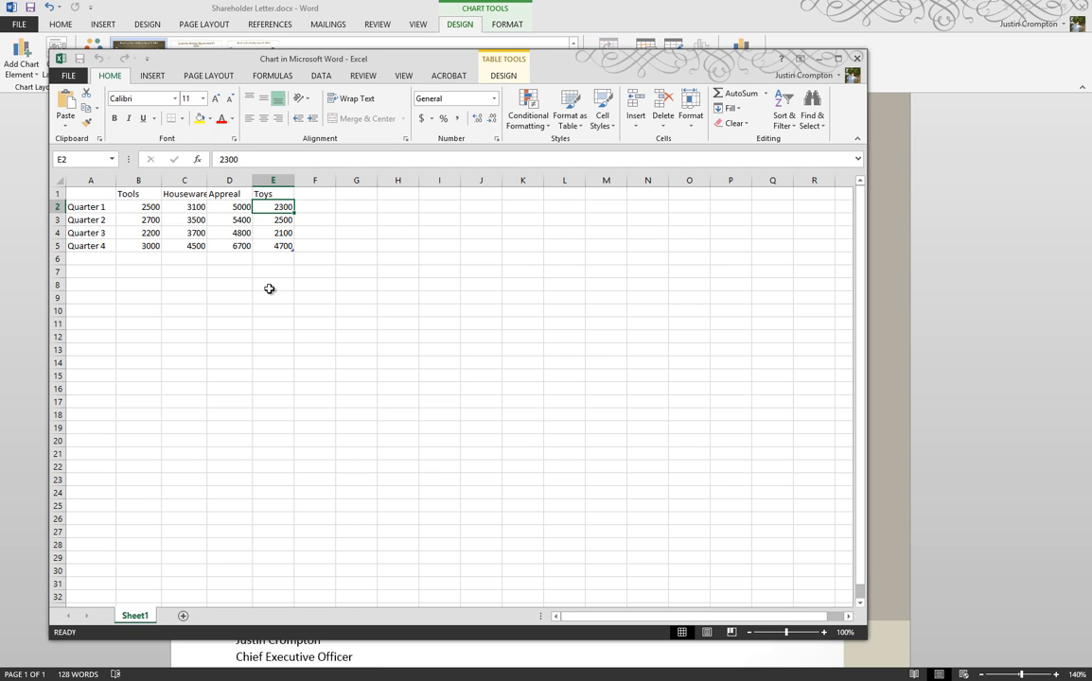
pyautogui.click(269, 288)
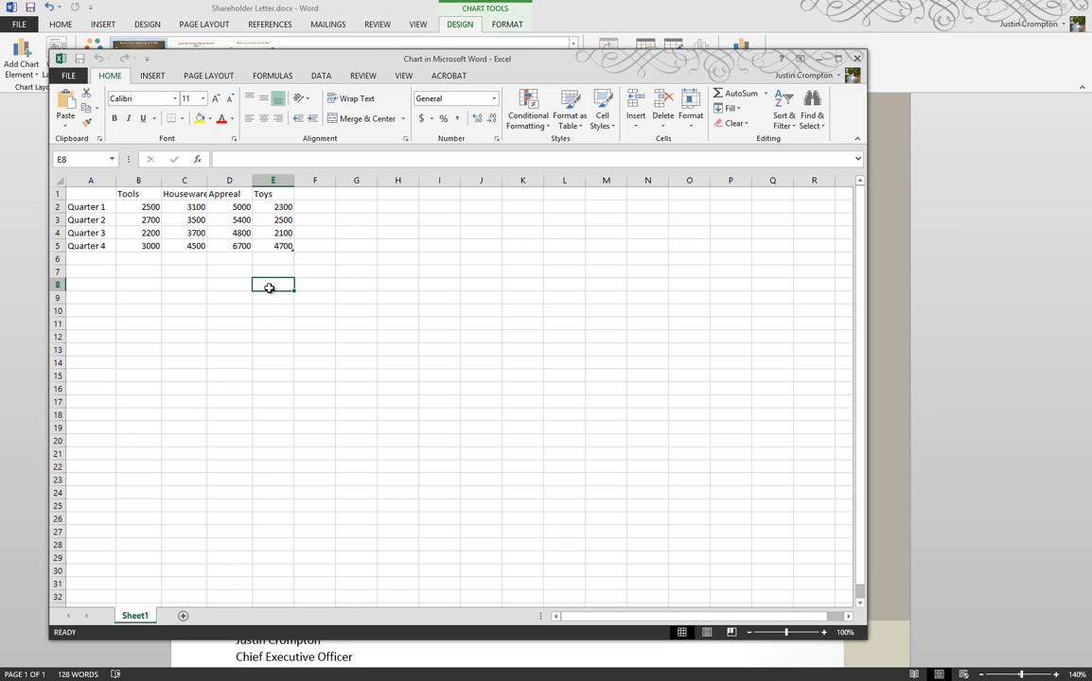
pyautogui.doubleClick(207, 178)
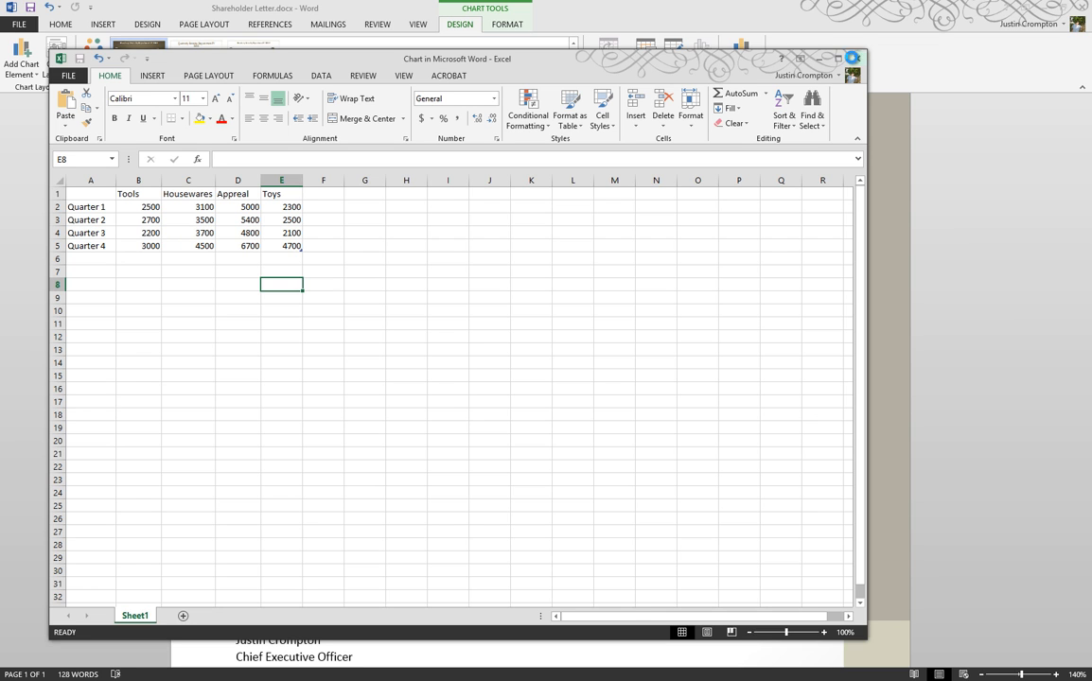
pyautogui.click(854, 59)
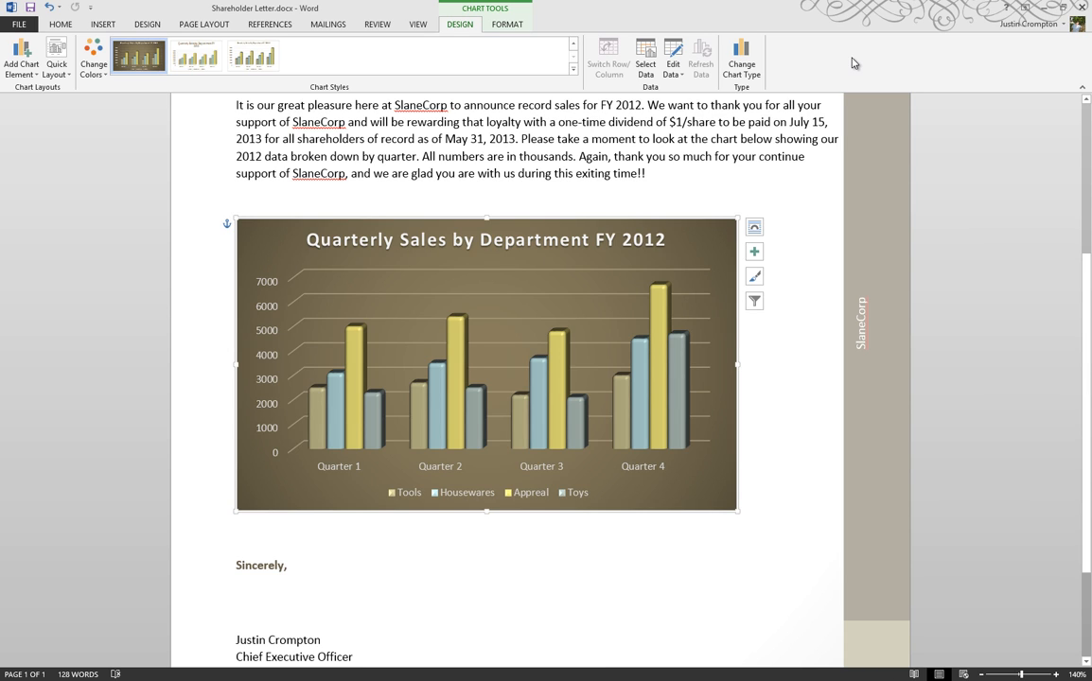
# Step: Review the chart's text wrapping options and the Layout dialog's position and size settings
pyautogui.click(754, 232)
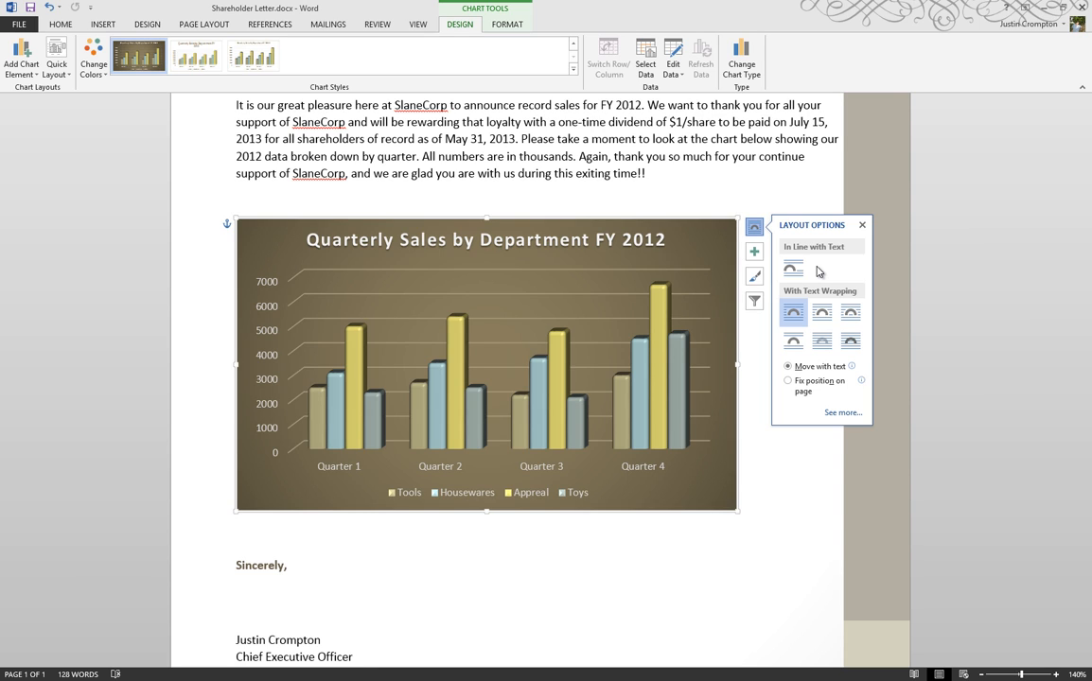
pyautogui.click(849, 316)
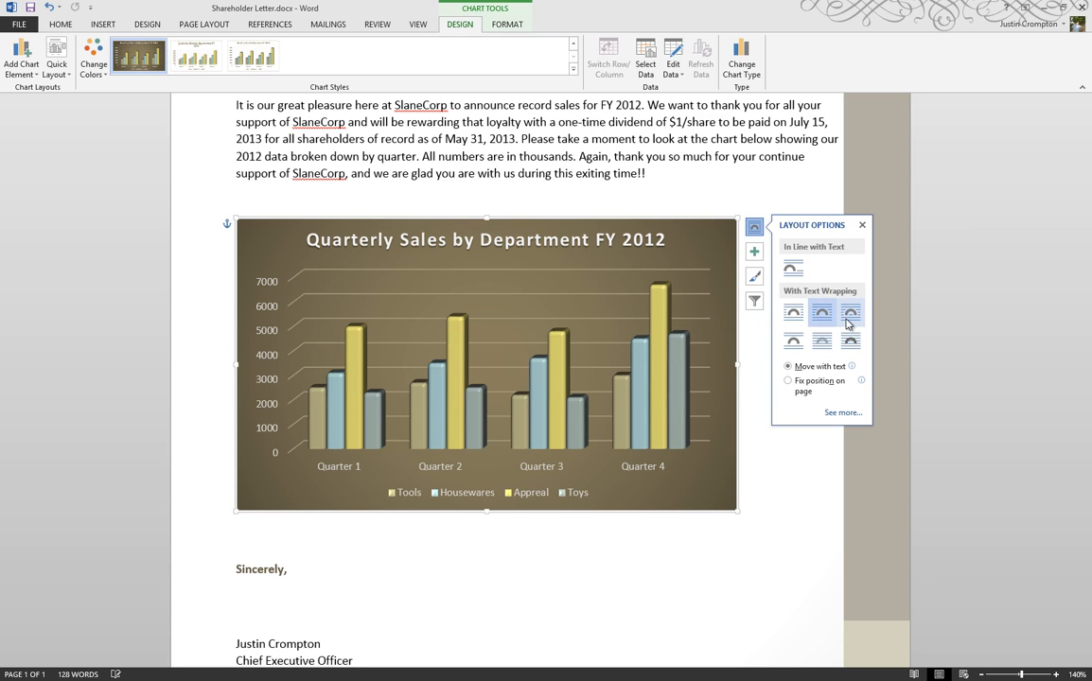
pyautogui.click(793, 315)
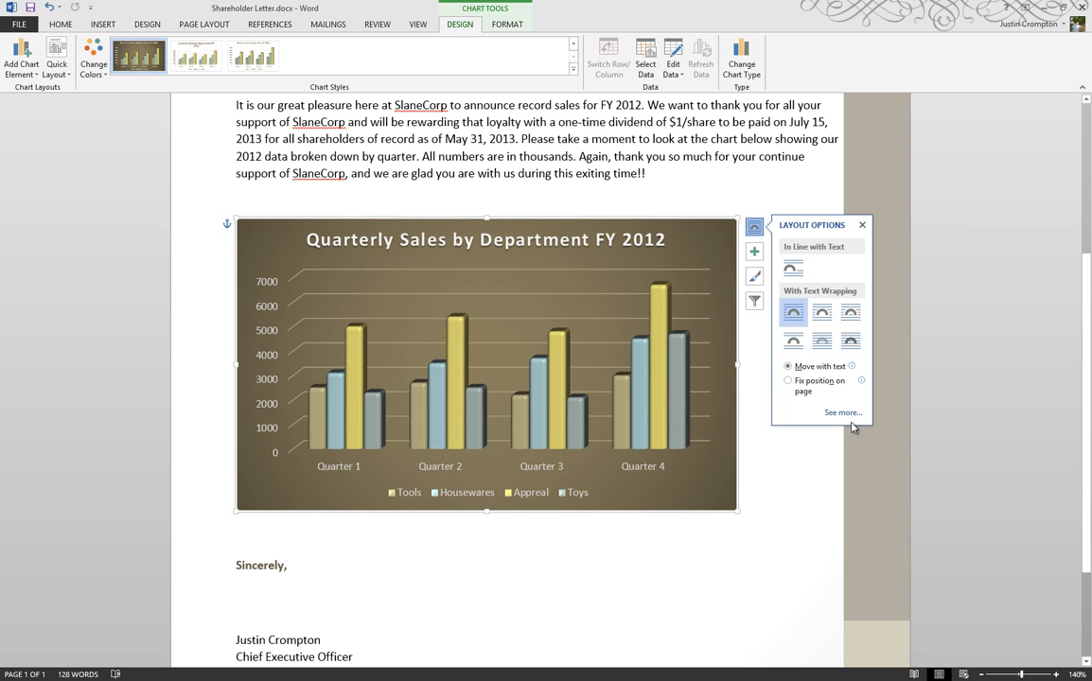
pyautogui.click(844, 413)
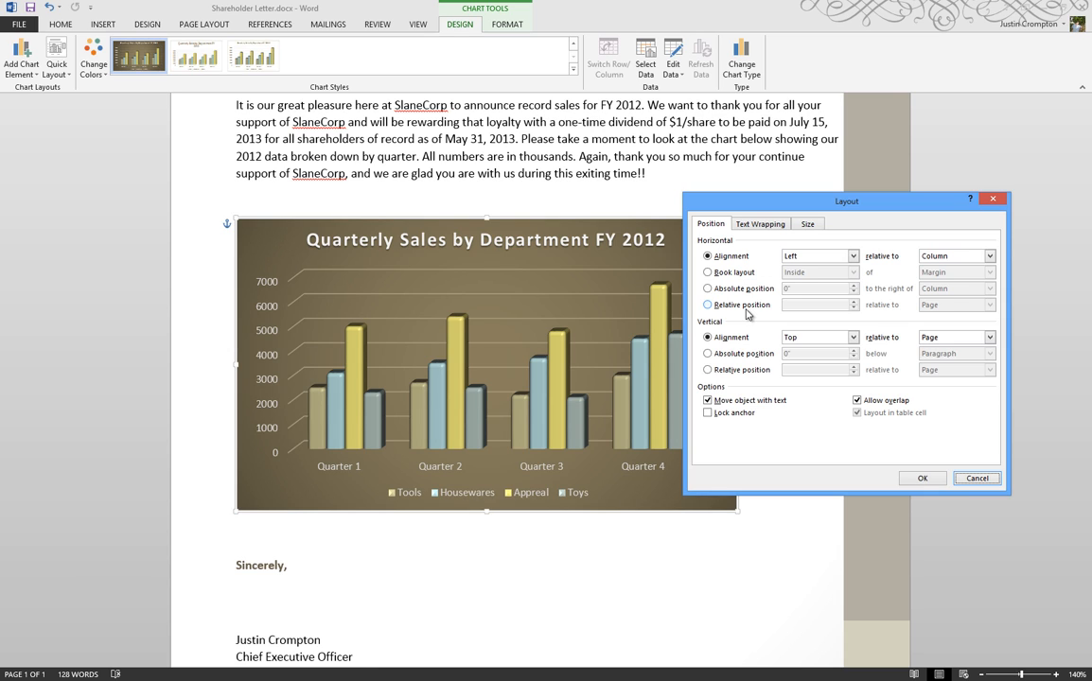
pyautogui.click(807, 223)
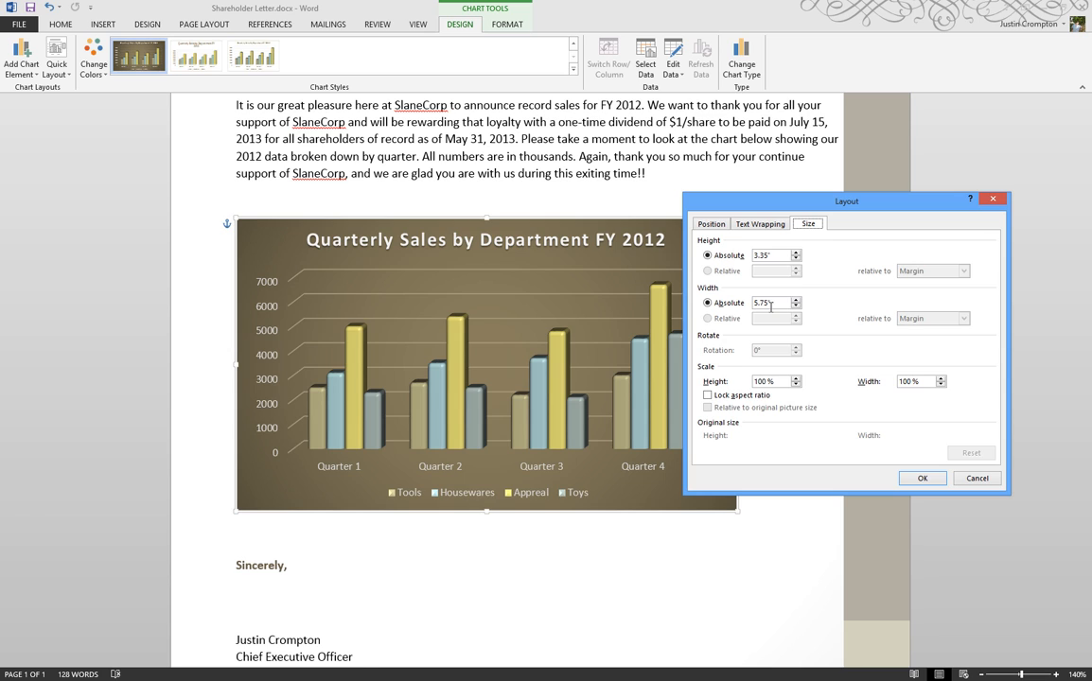
pyautogui.click(976, 478)
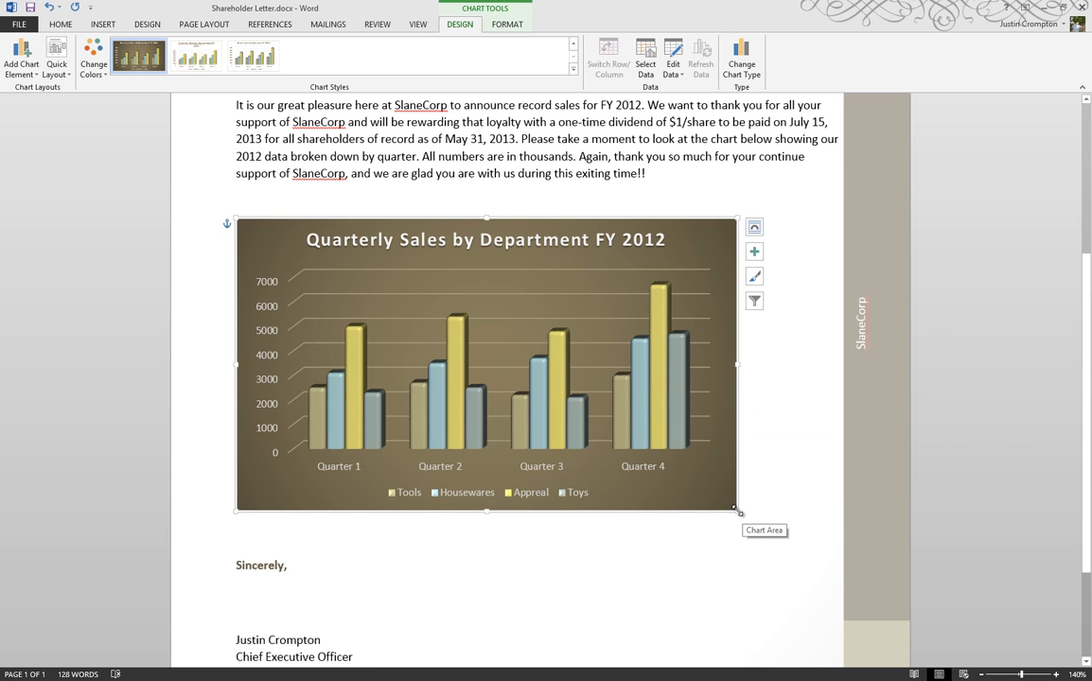
# Step: Turn on data labels for the chart's columns, open their extra options, and turn them back off
pyautogui.click(755, 254)
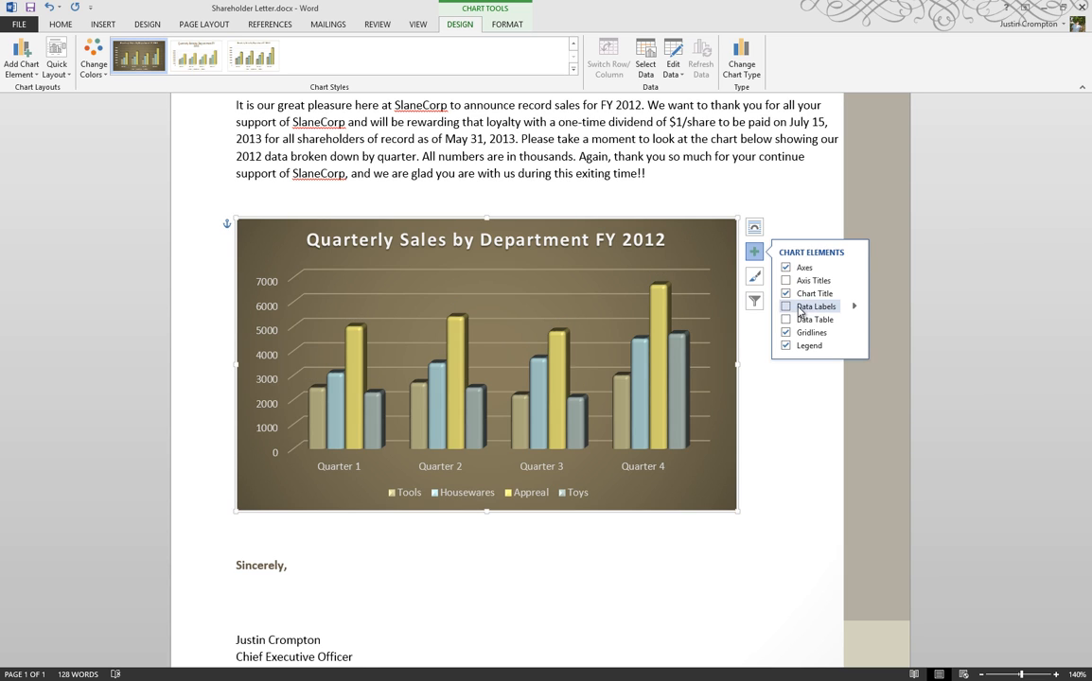
pyautogui.click(786, 308)
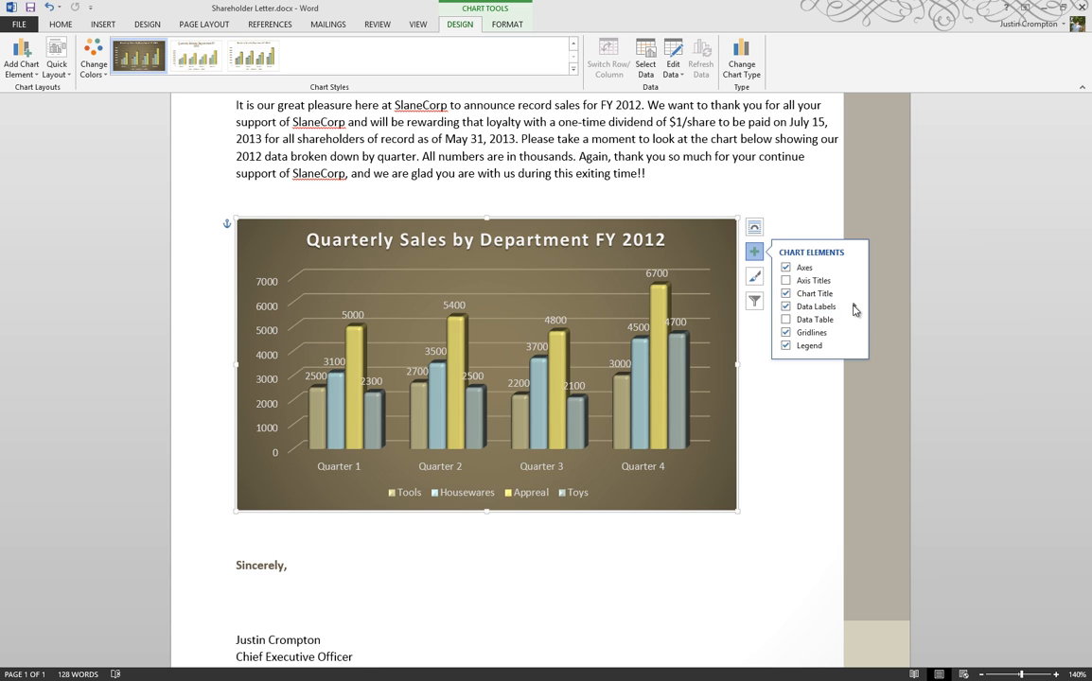
pyautogui.click(854, 307)
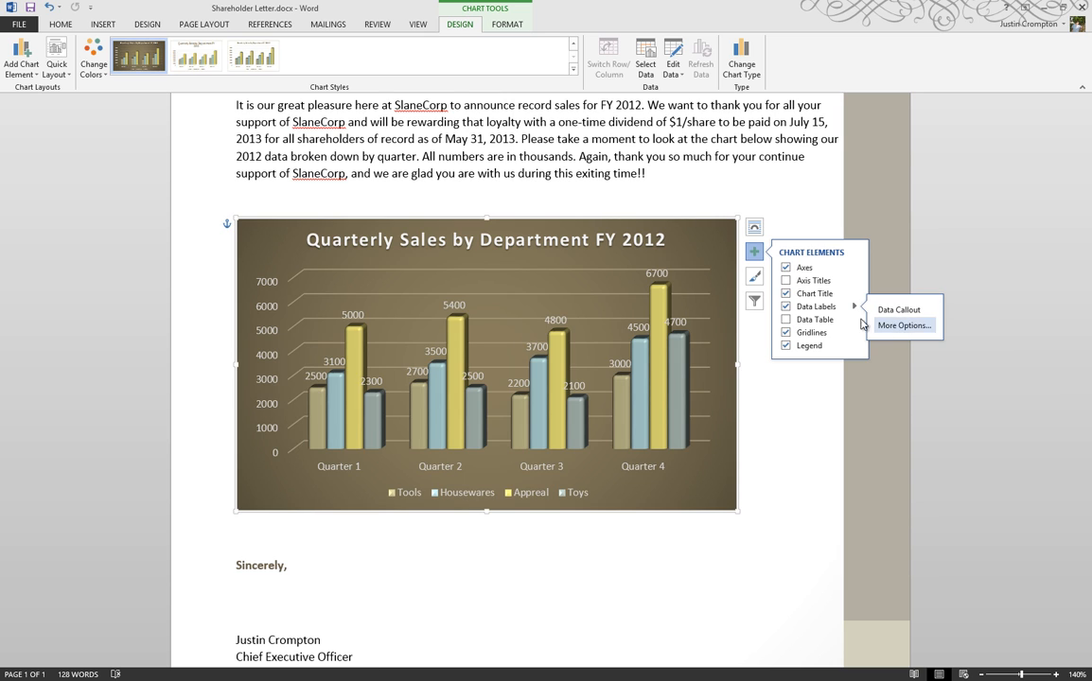
pyautogui.click(785, 307)
# Step: Add a data table under the chart, open its Format Data Table options, then remove the data table again
pyautogui.click(786, 320)
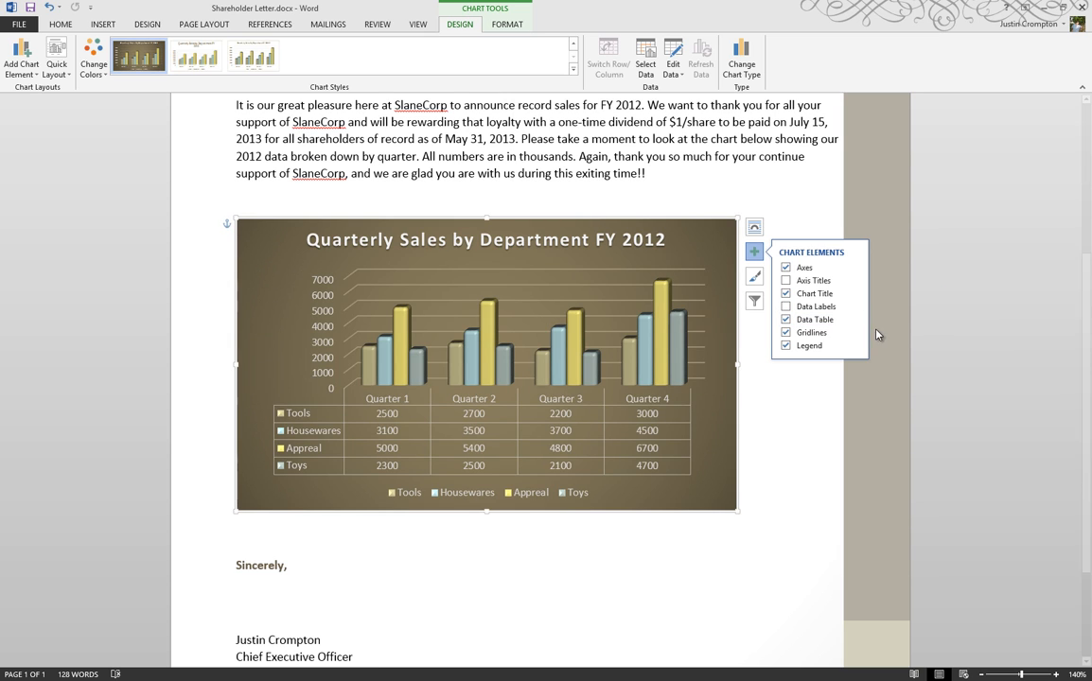
pyautogui.click(854, 320)
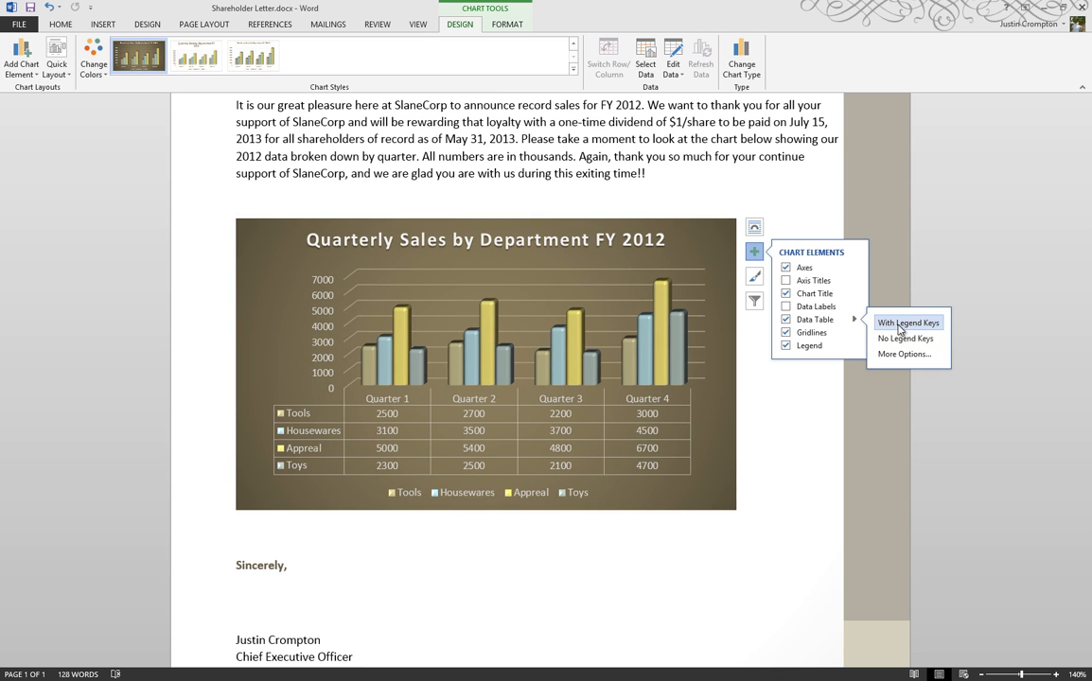
pyautogui.click(899, 364)
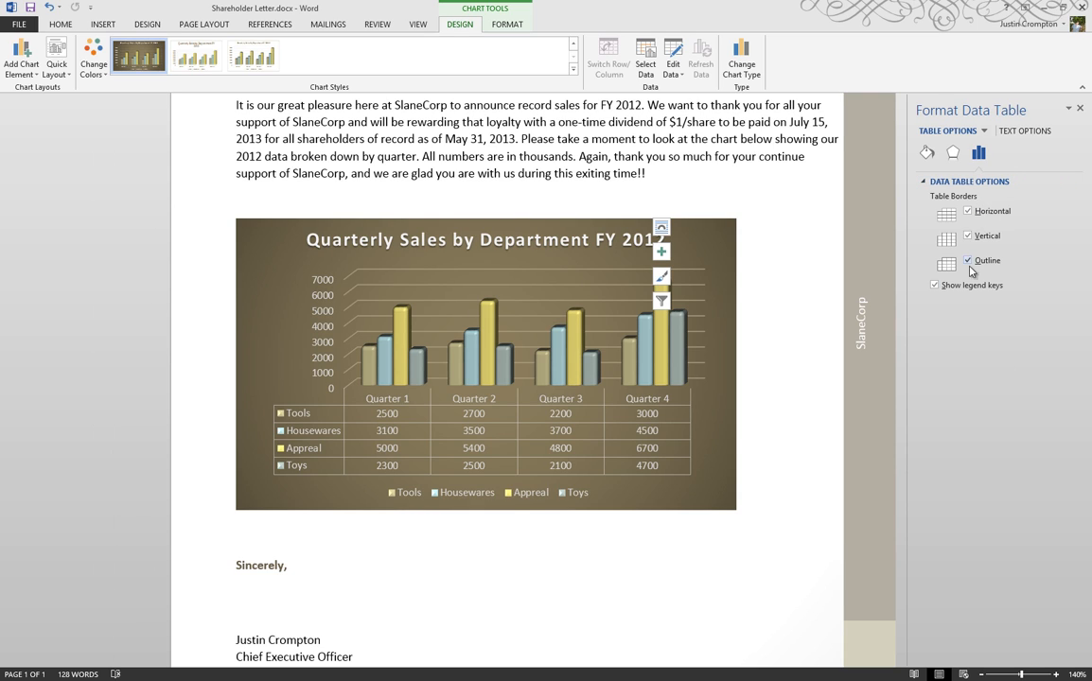
pyautogui.click(1080, 110)
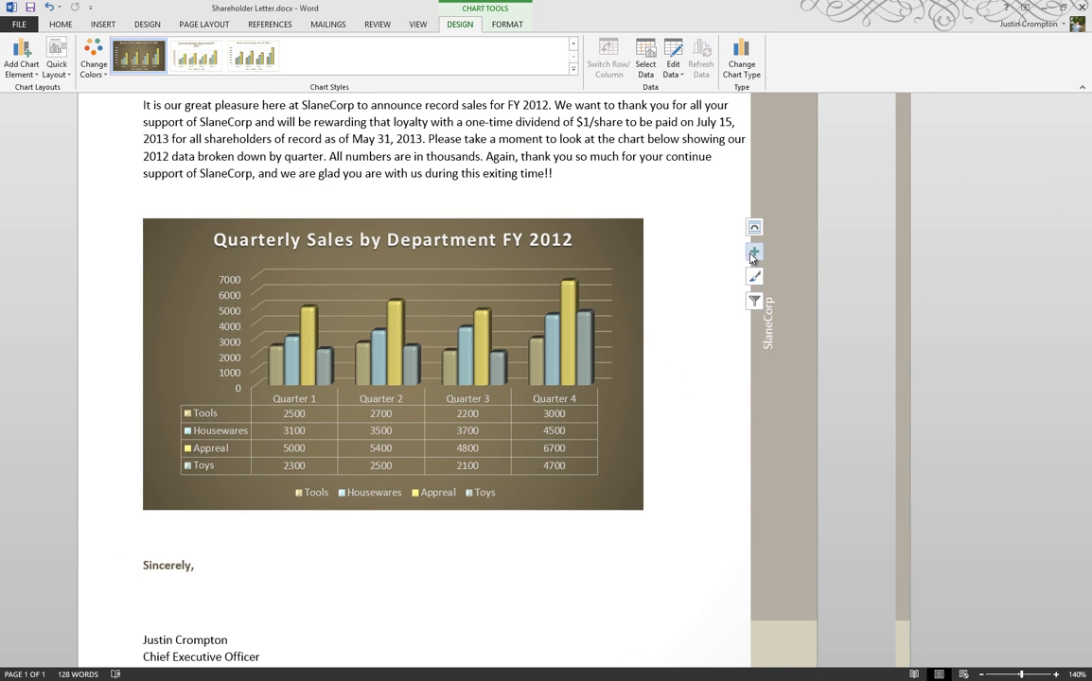
pyautogui.click(754, 252)
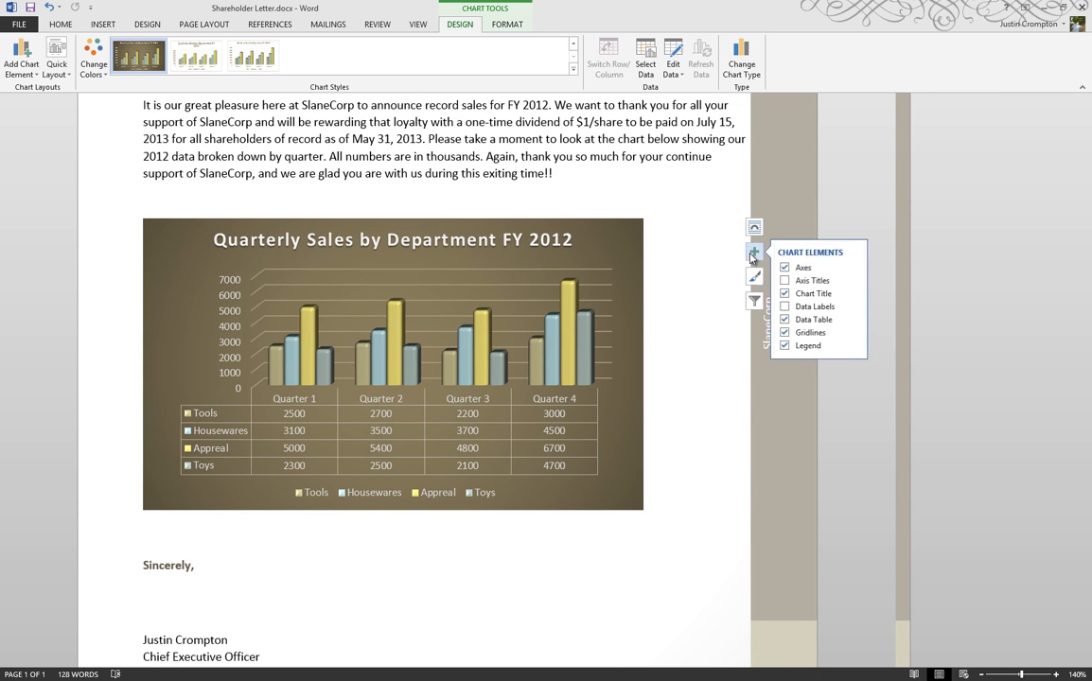
pyautogui.click(786, 320)
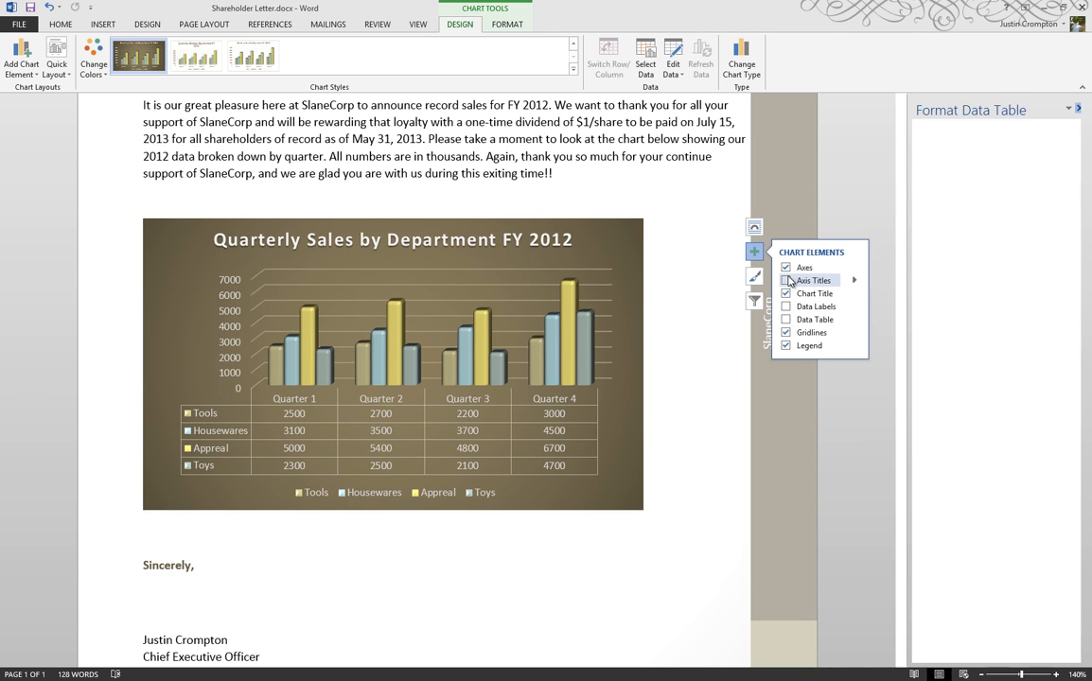
# Step: Show the chart's axis titles and hide them again
pyautogui.click(786, 281)
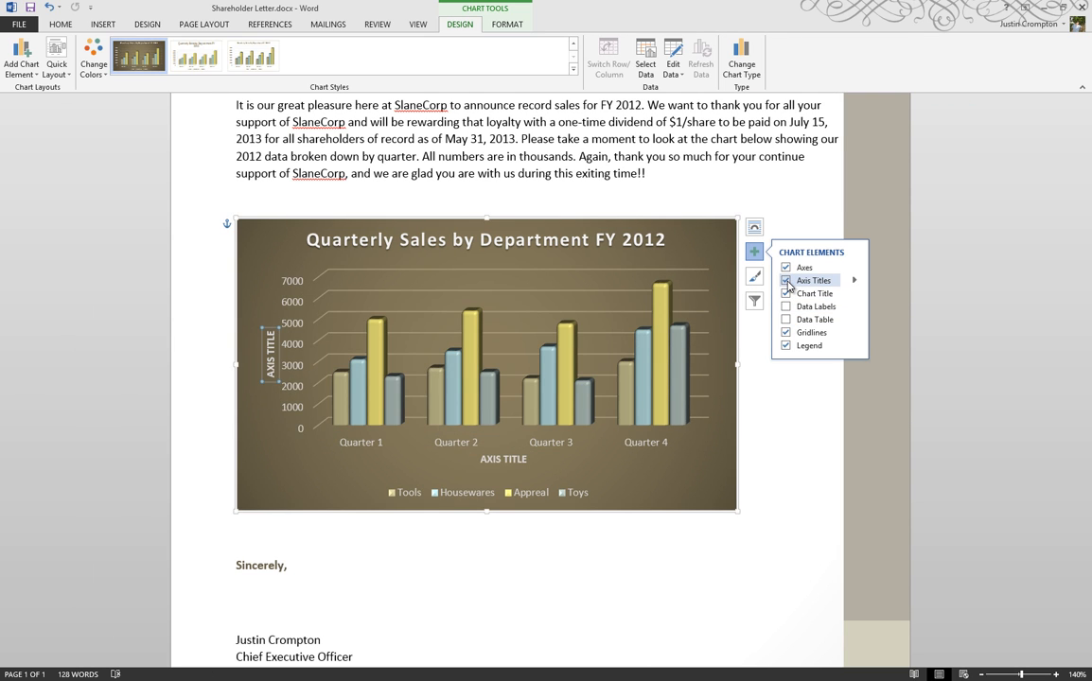
pyautogui.click(786, 281)
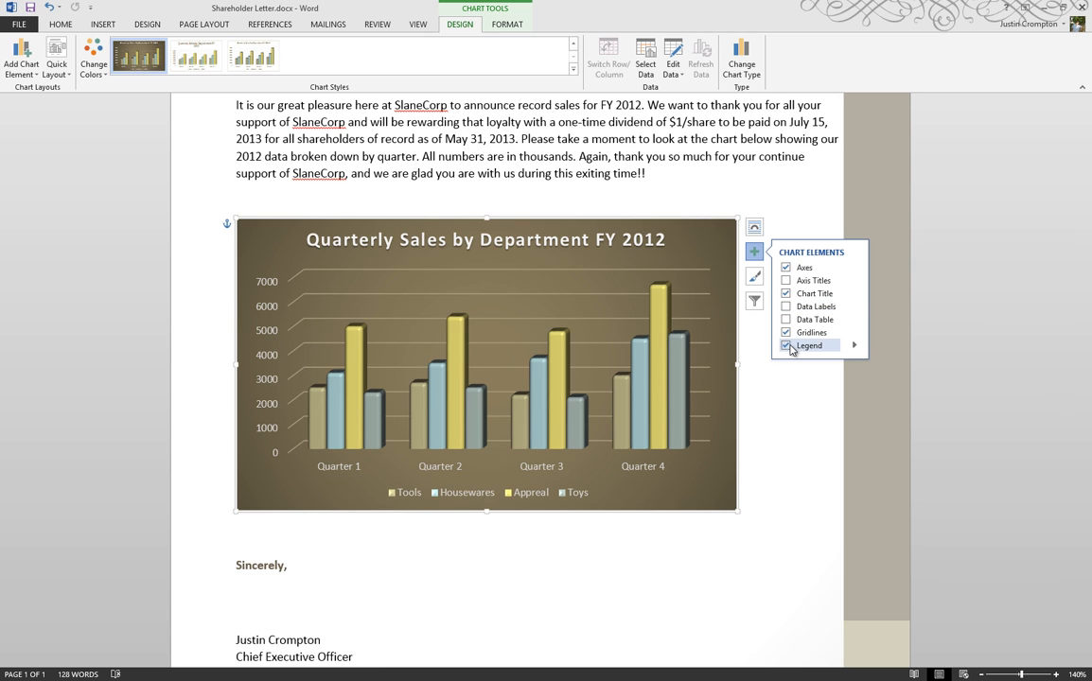
# Step: Hide the chart legend, show it again, and place it at the bottom of the chart
pyautogui.click(786, 346)
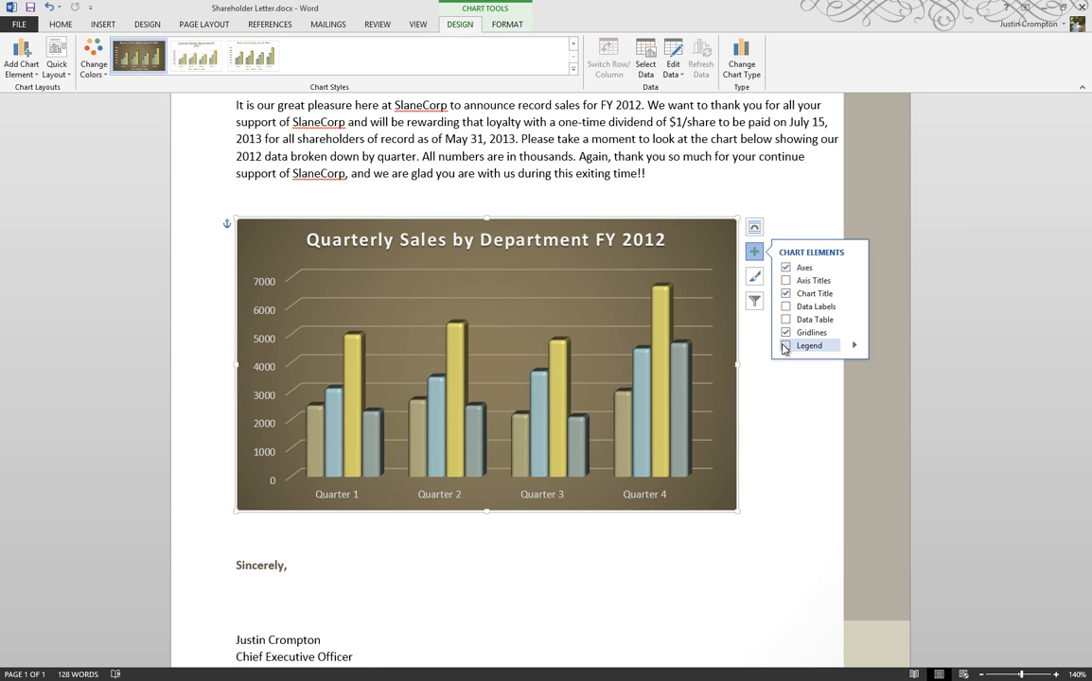
pyautogui.click(785, 346)
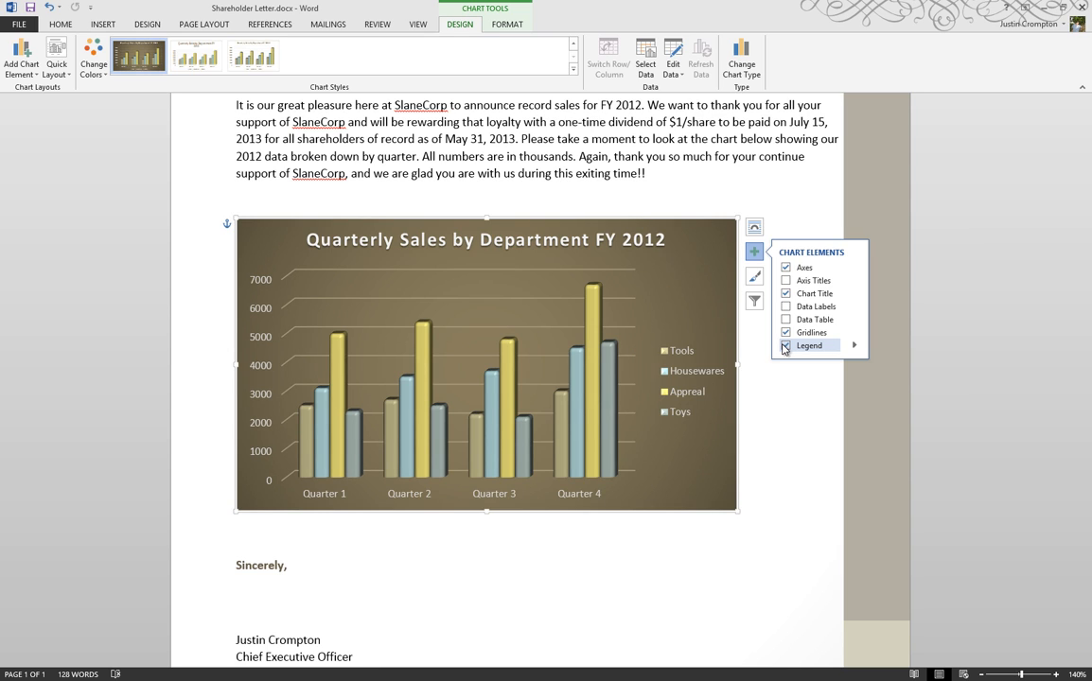
pyautogui.click(855, 346)
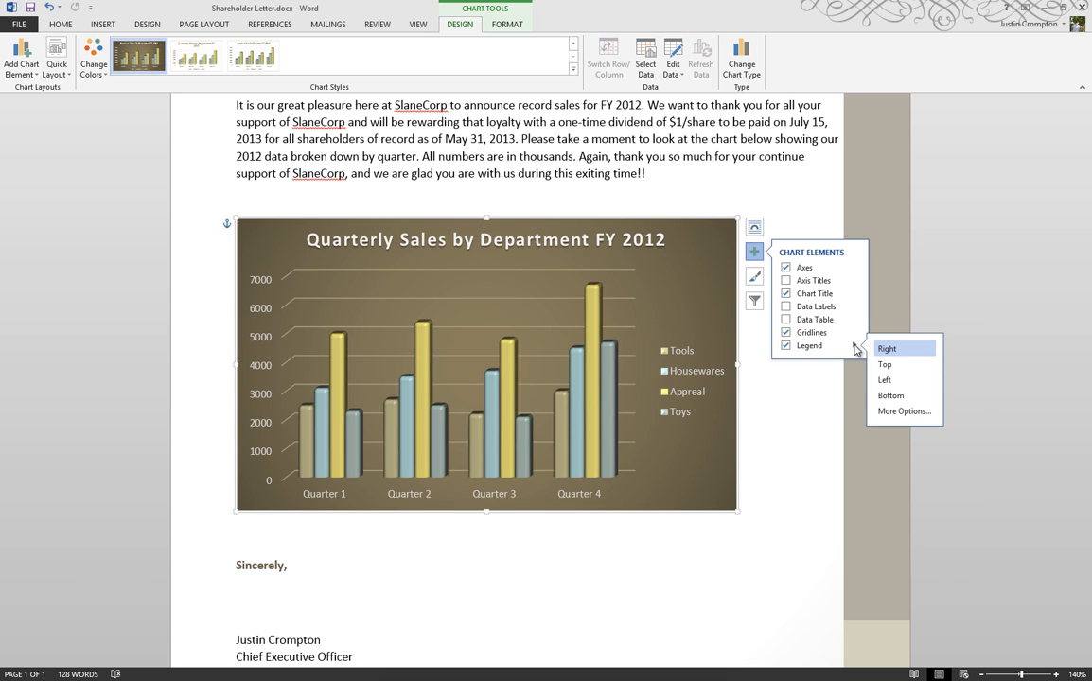
pyautogui.click(890, 396)
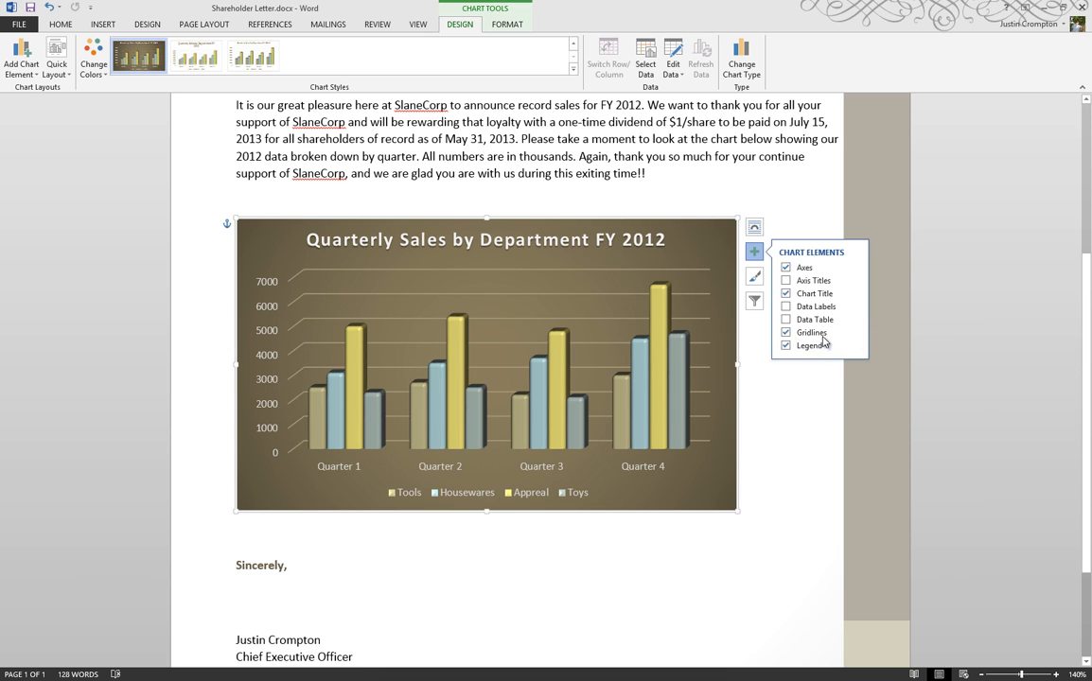
pyautogui.click(854, 346)
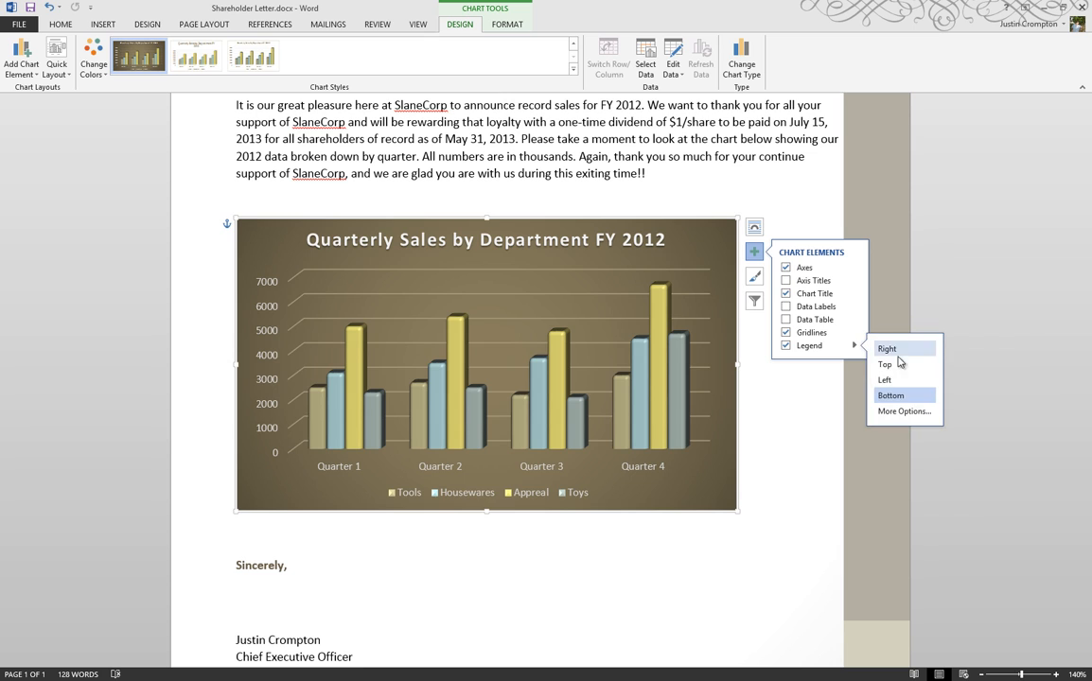
pyautogui.click(795, 314)
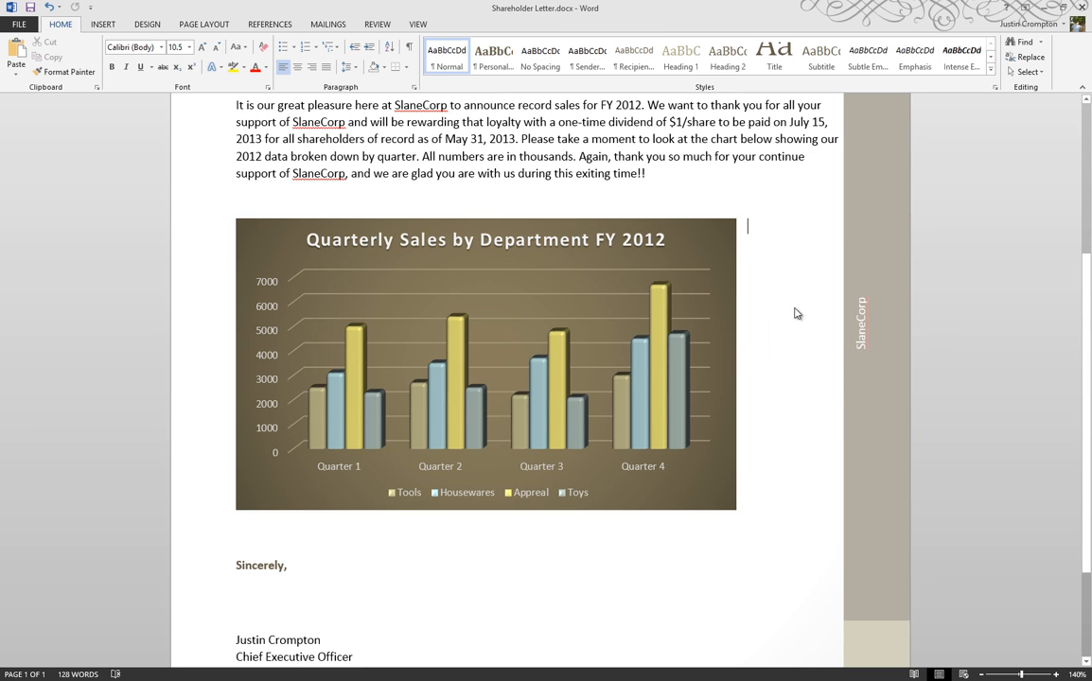
# Step: Select the chart and browse its chart style and color options
pyautogui.click(680, 268)
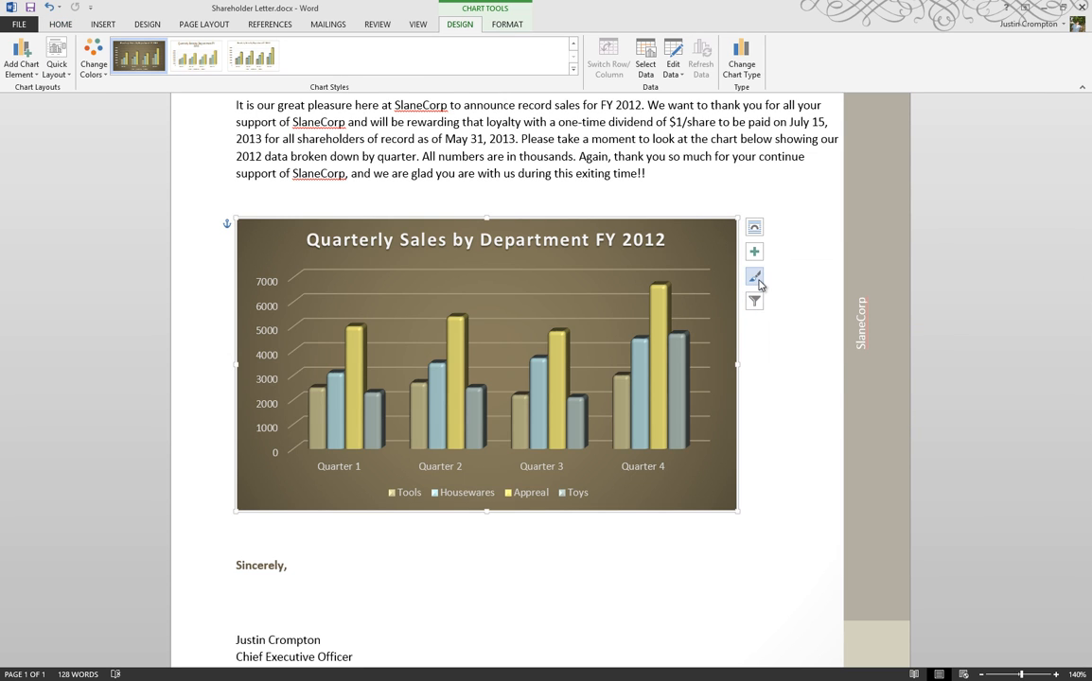
pyautogui.click(758, 280)
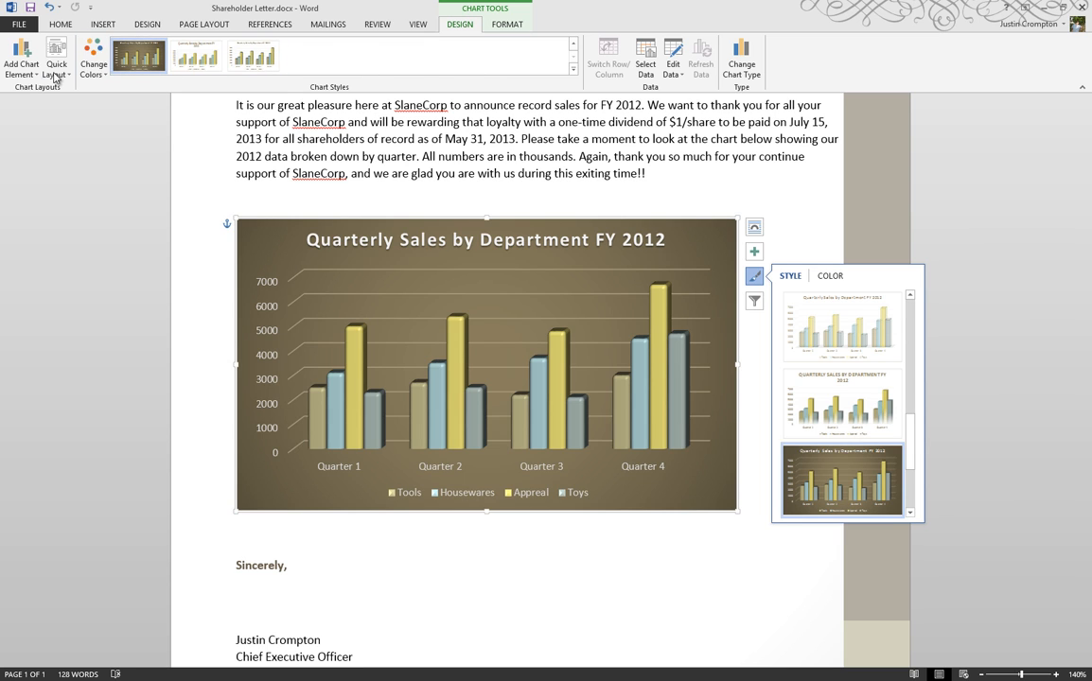
pyautogui.click(829, 275)
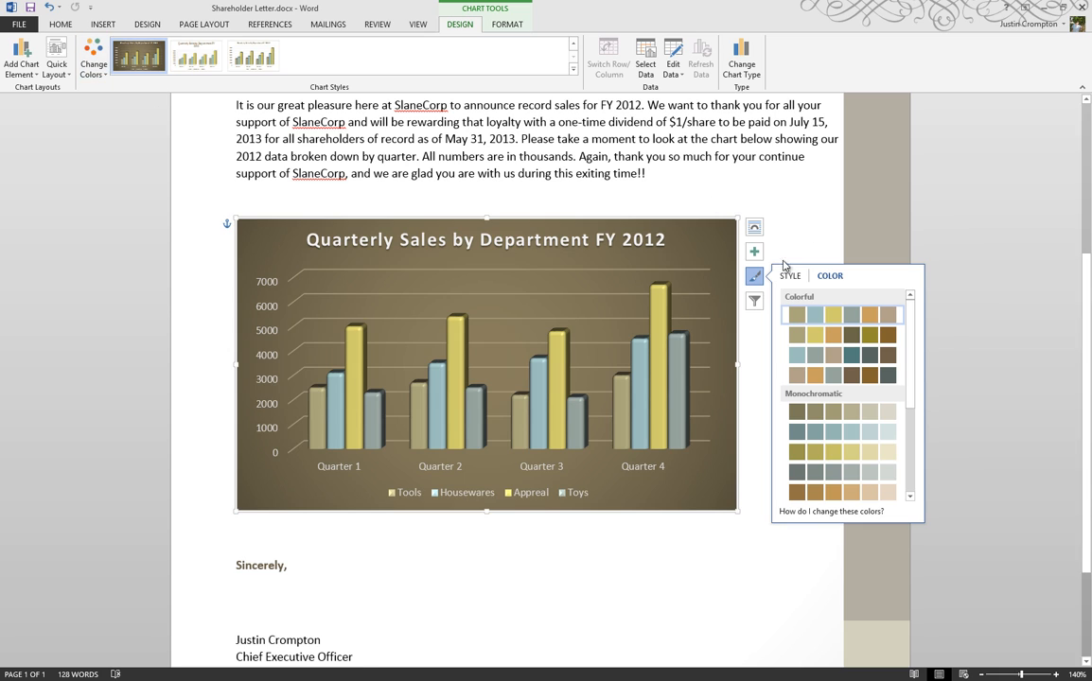
# Step: Filter the chart to show only the Tools series for Quarter 2
pyautogui.click(754, 301)
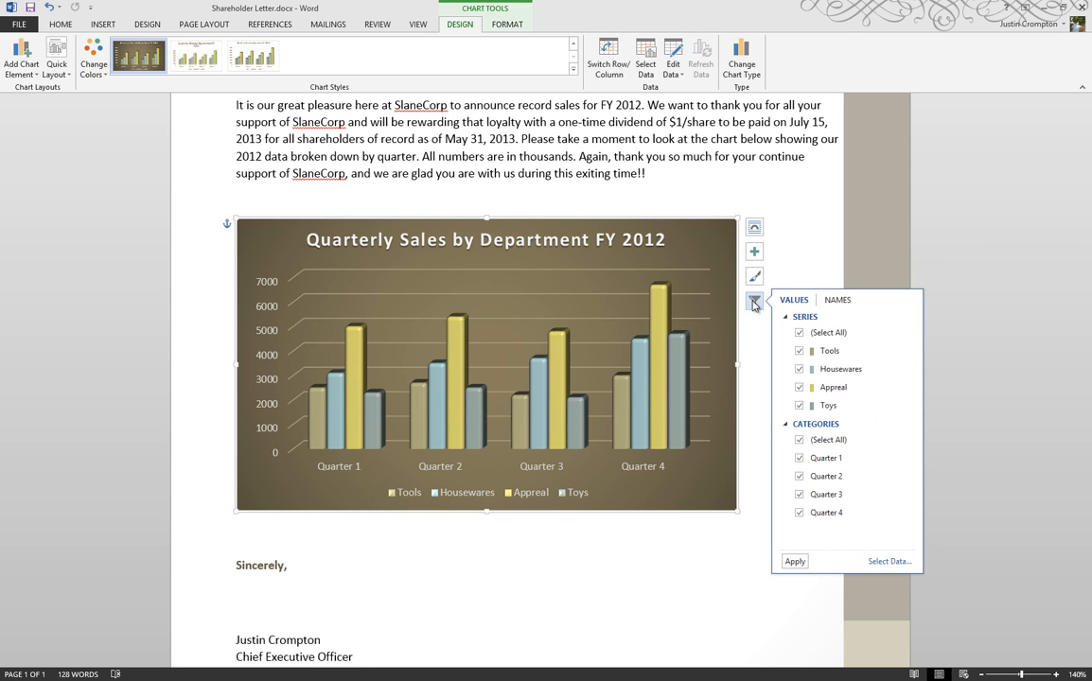
pyautogui.click(801, 333)
pyautogui.click(800, 351)
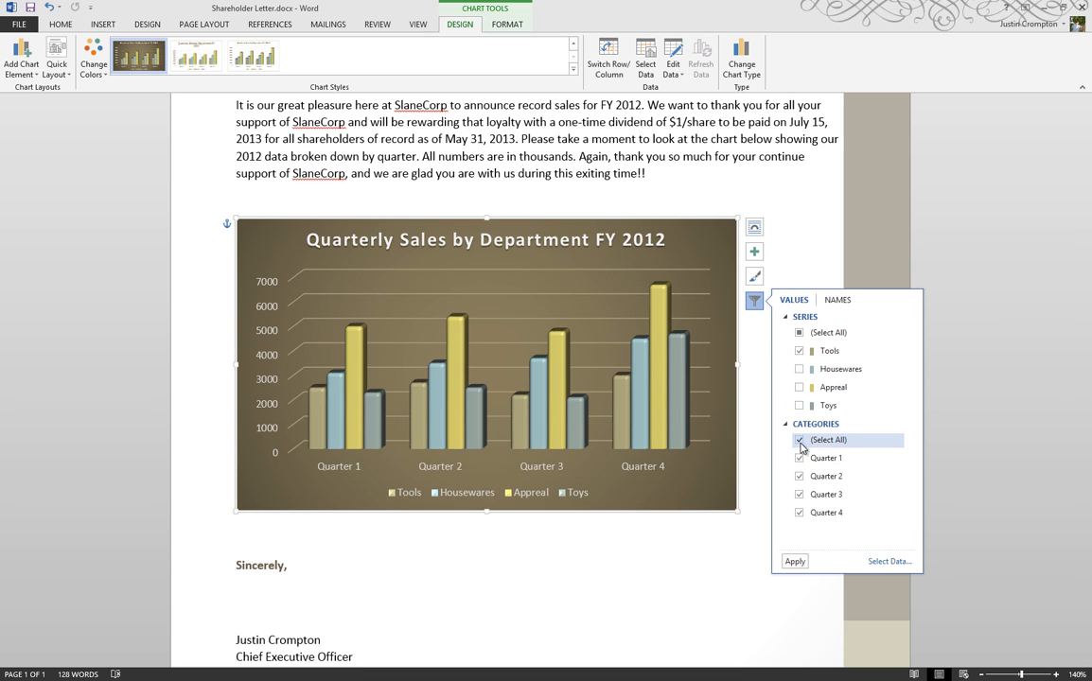
pyautogui.click(797, 354)
pyautogui.click(799, 334)
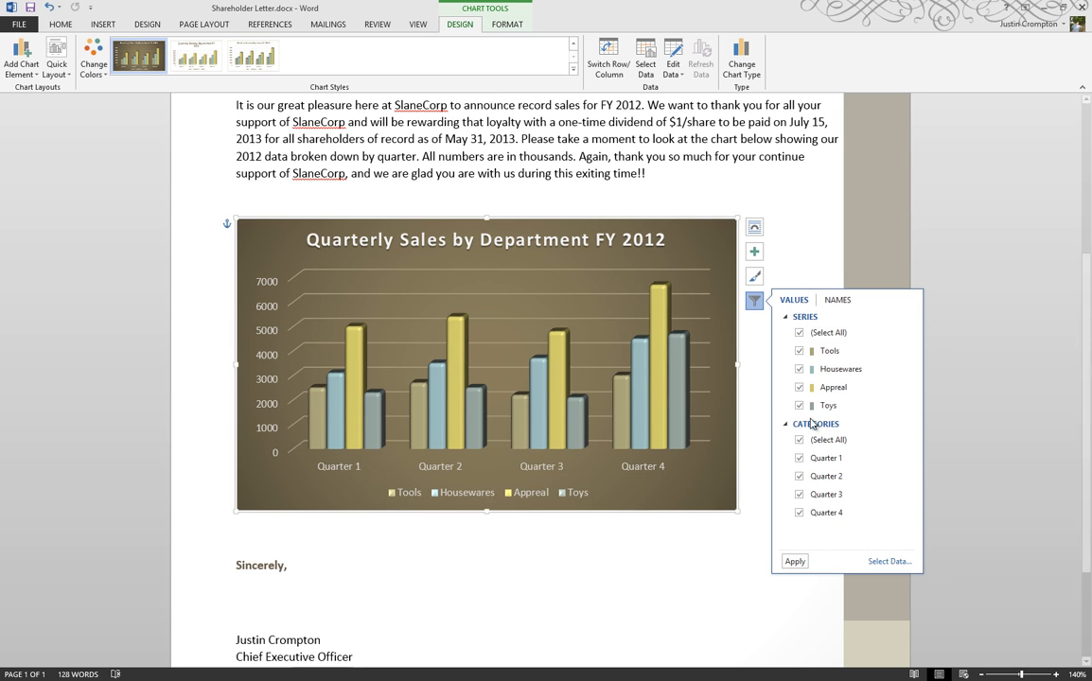
pyautogui.click(800, 334)
pyautogui.click(800, 352)
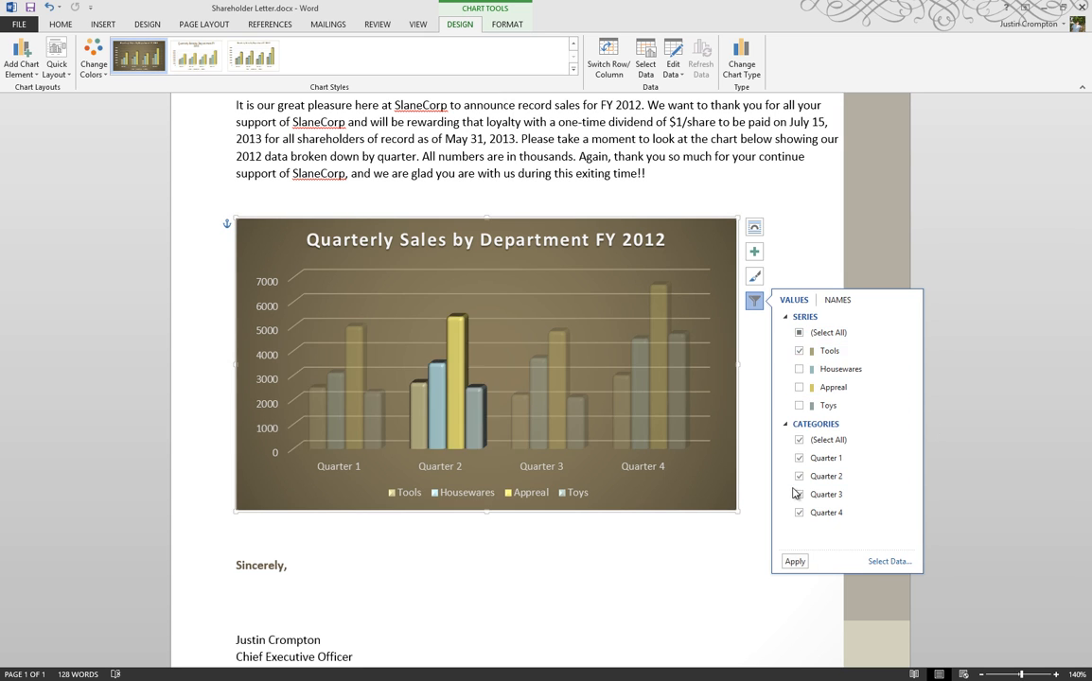
pyautogui.click(799, 440)
pyautogui.click(800, 477)
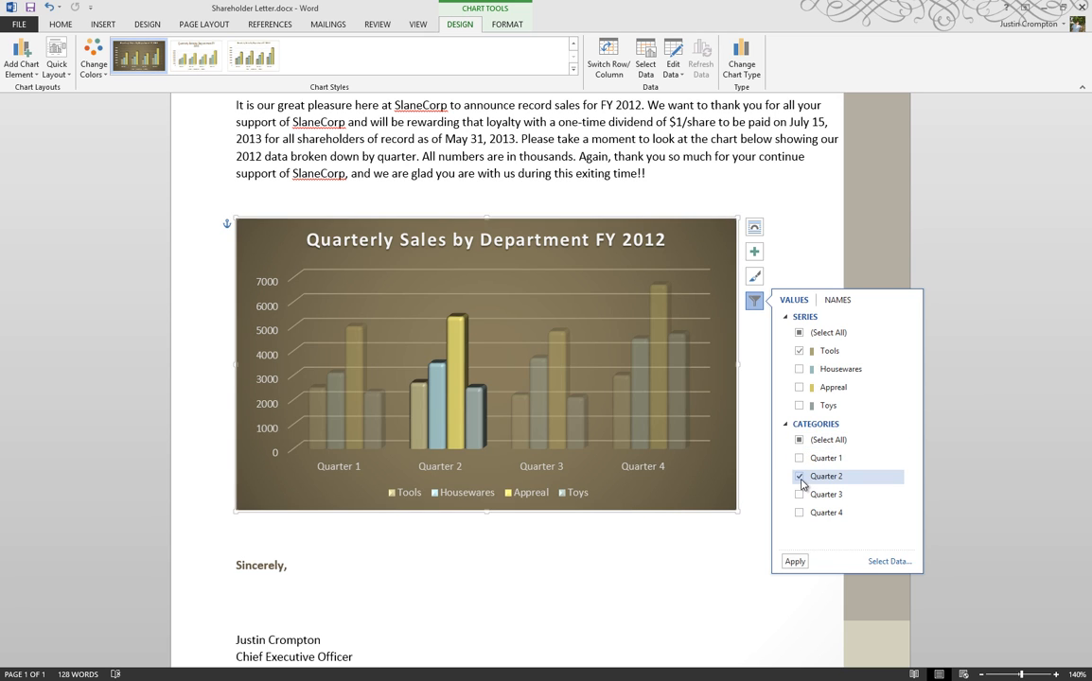
pyautogui.click(793, 562)
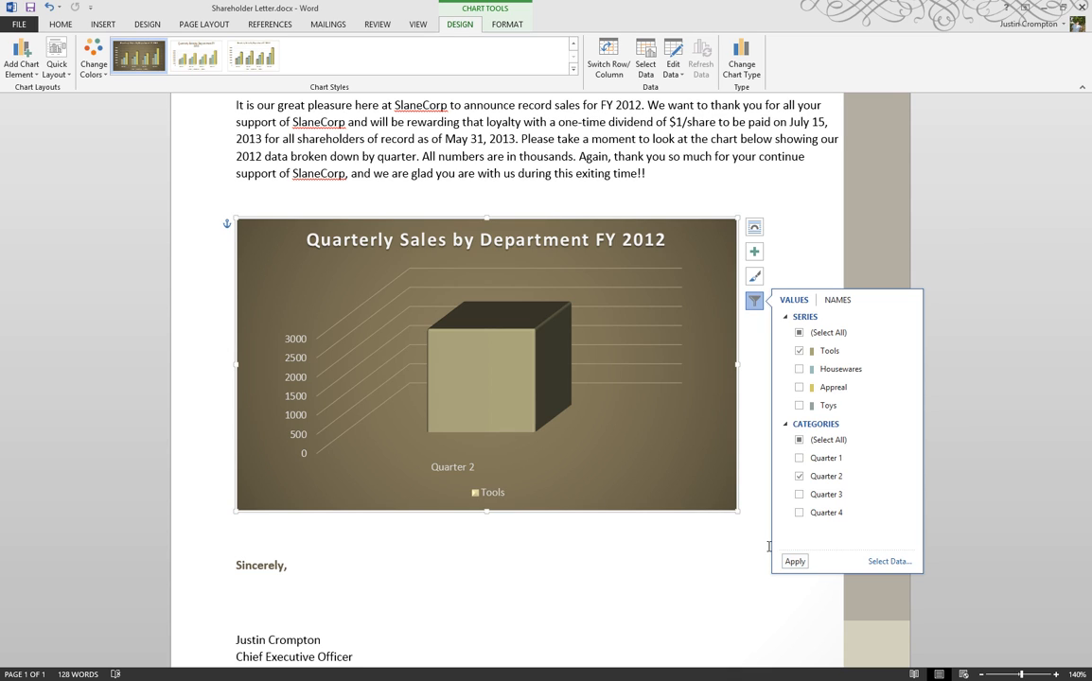
# Step: Add the Housewares, Appreal and Toys series back into the Quarter 2 filtered chart
pyautogui.click(798, 369)
pyautogui.click(798, 387)
pyautogui.click(799, 405)
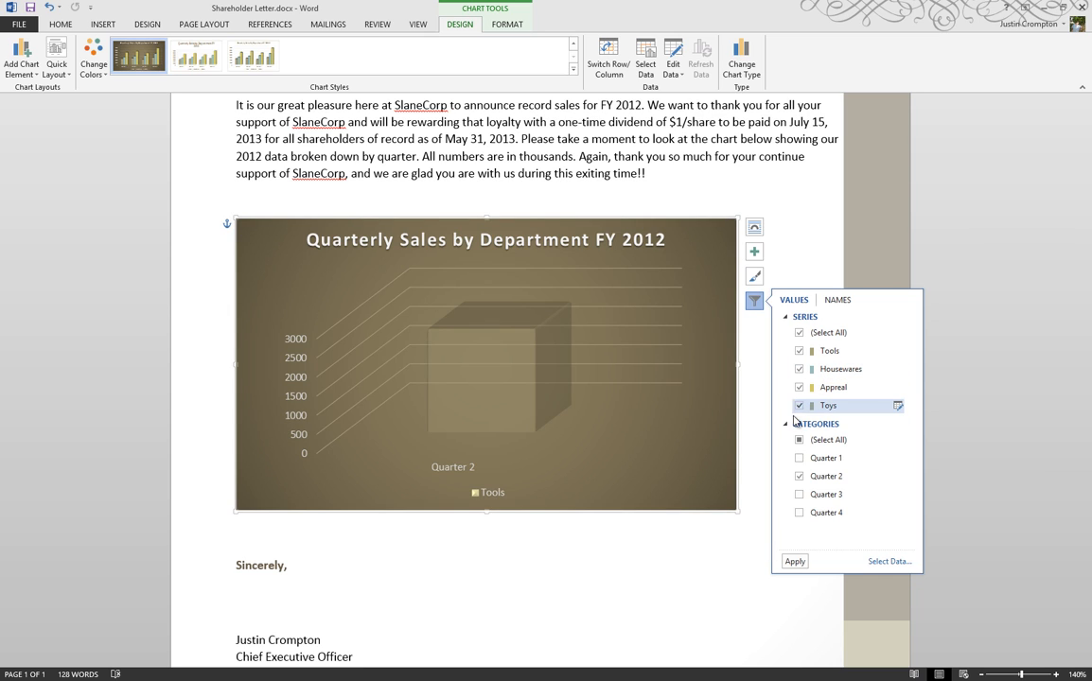
pyautogui.click(794, 561)
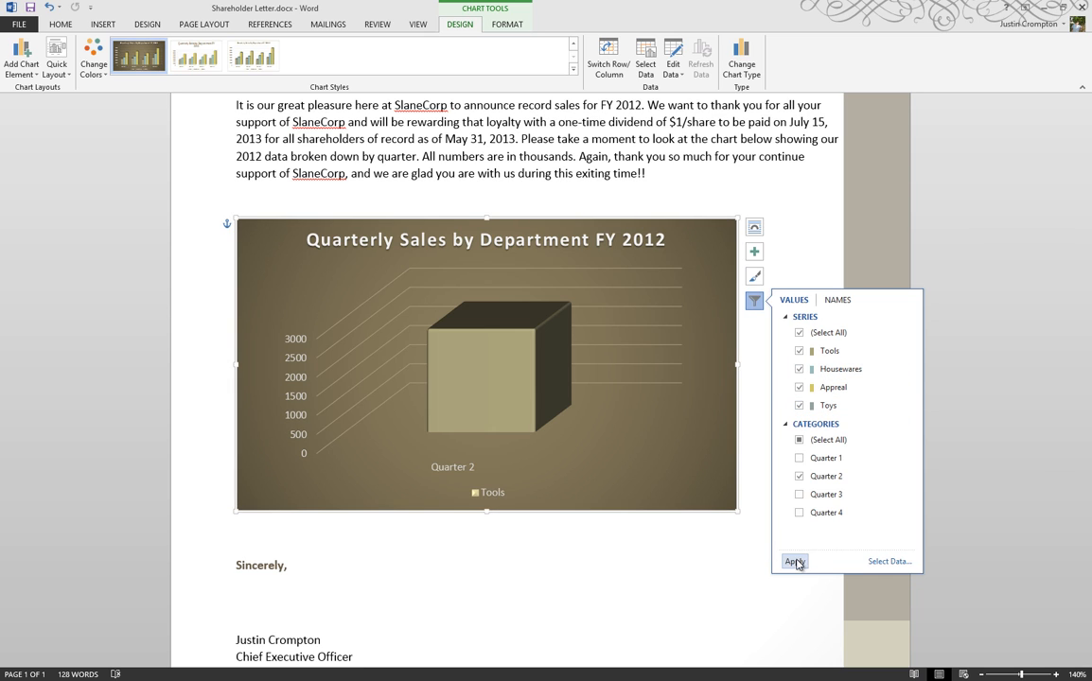
pyautogui.click(794, 562)
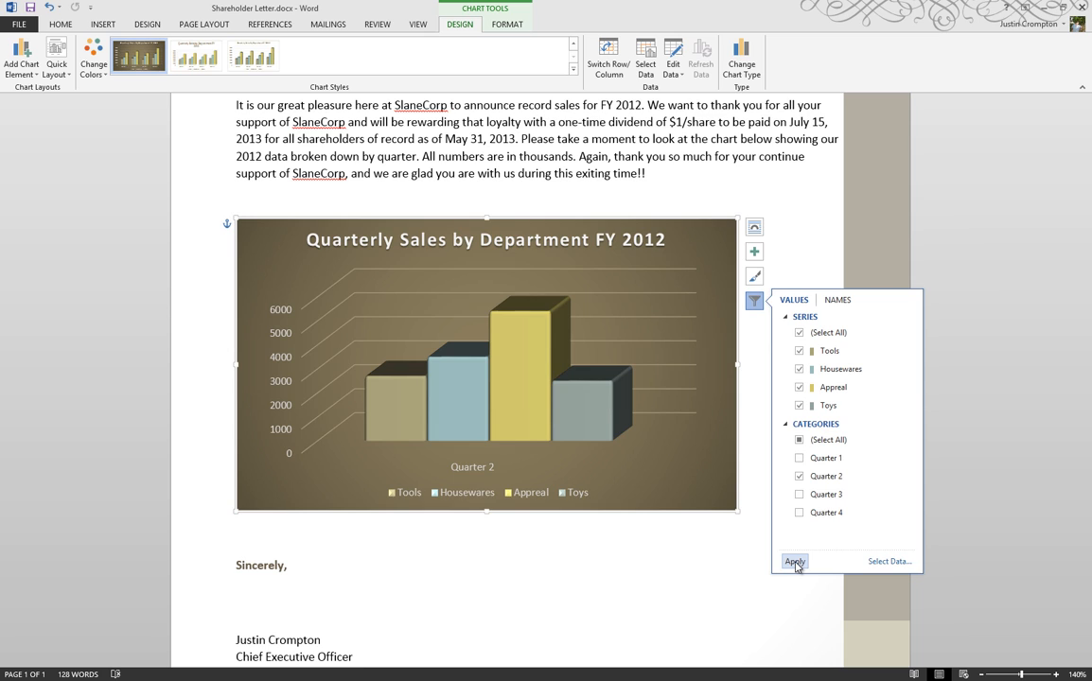
# Step: Filter the chart to show only the Tools series across all four quarters
pyautogui.click(799, 332)
pyautogui.click(800, 351)
pyautogui.click(800, 439)
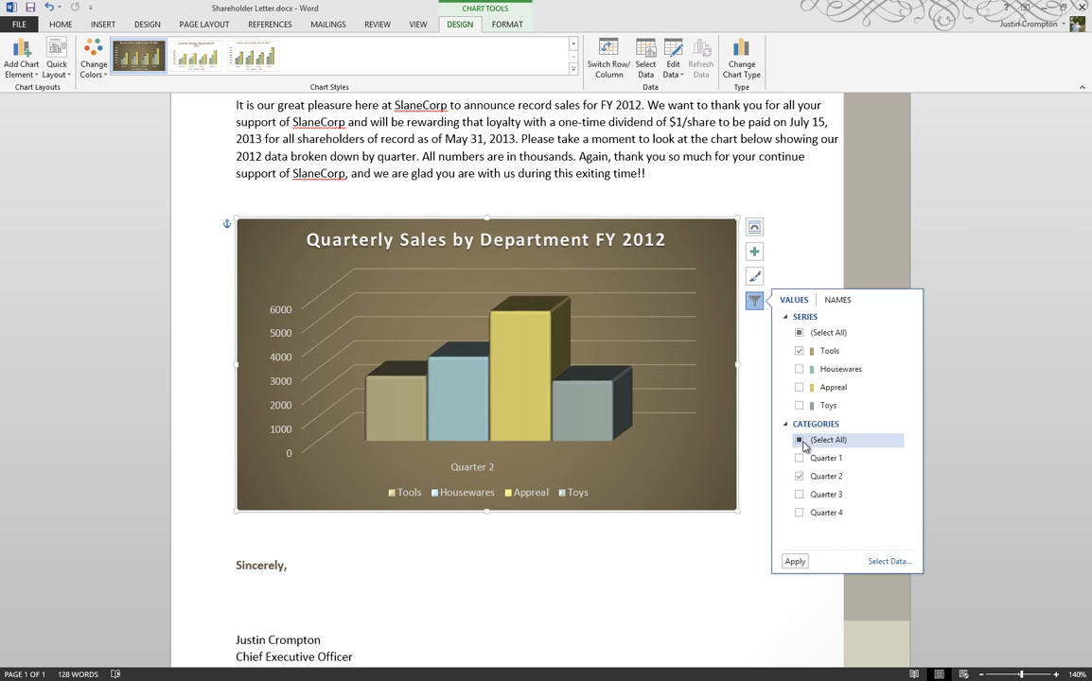
pyautogui.click(799, 439)
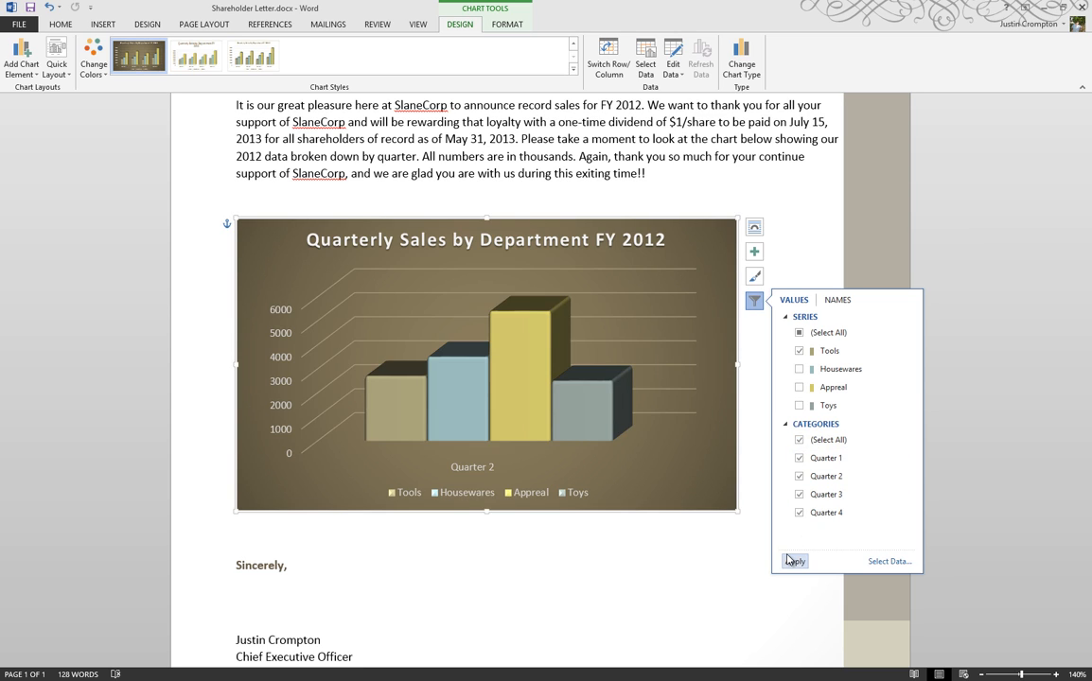
pyautogui.click(793, 561)
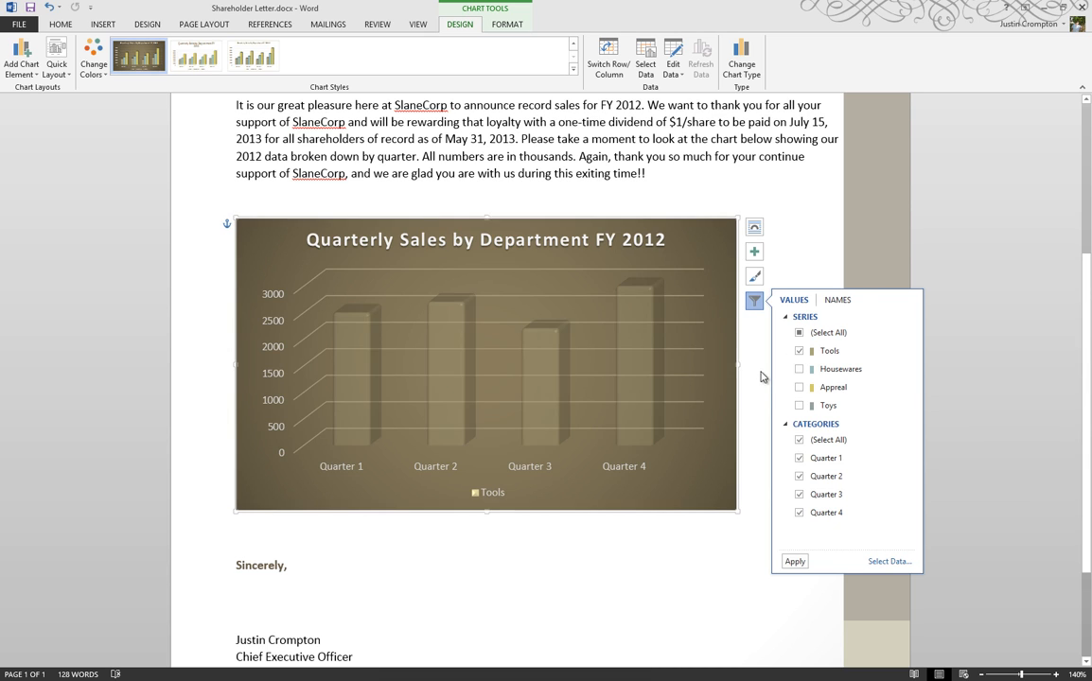
# Step: Reapply the chart filter with all series and all quarters selected, then deselect the chart
pyautogui.click(800, 333)
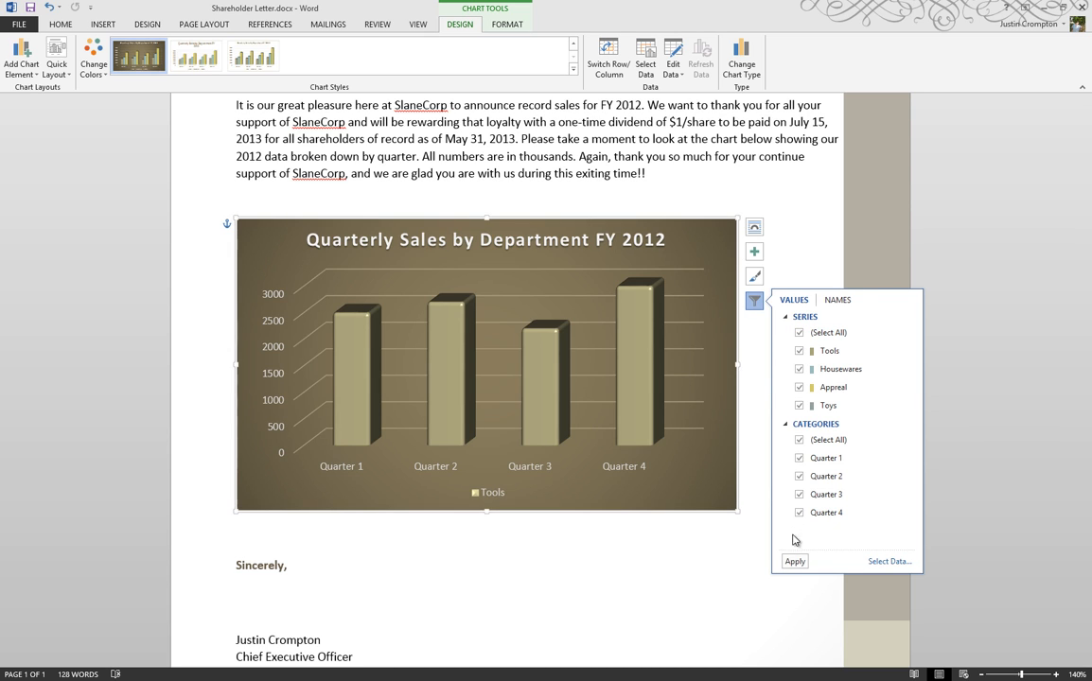
pyautogui.click(795, 561)
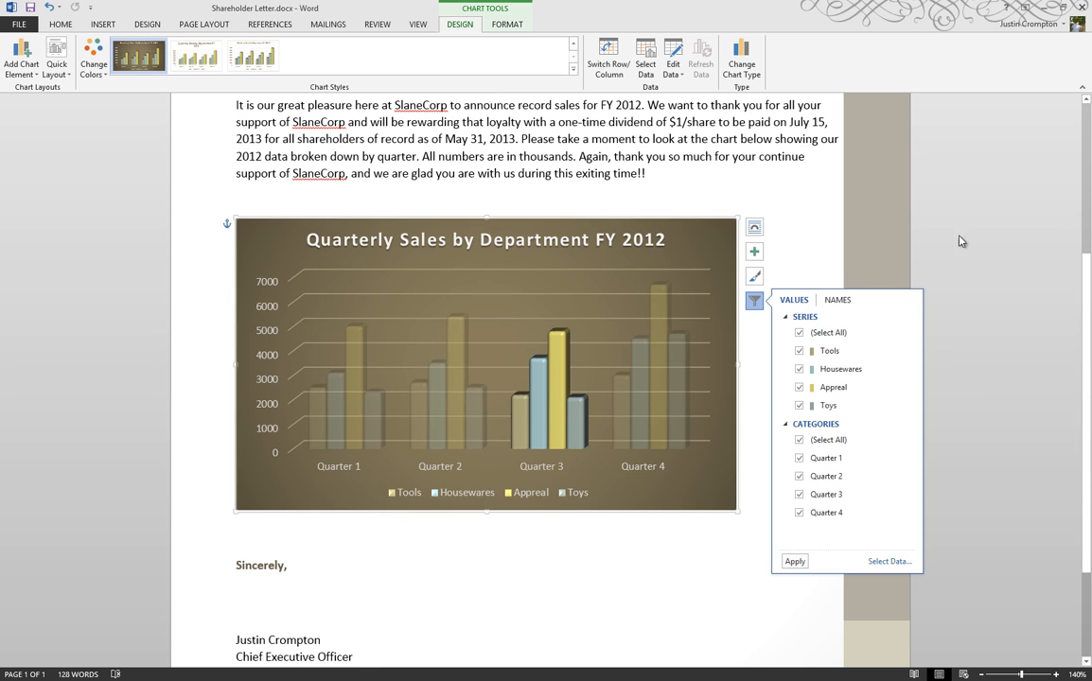
pyautogui.click(821, 233)
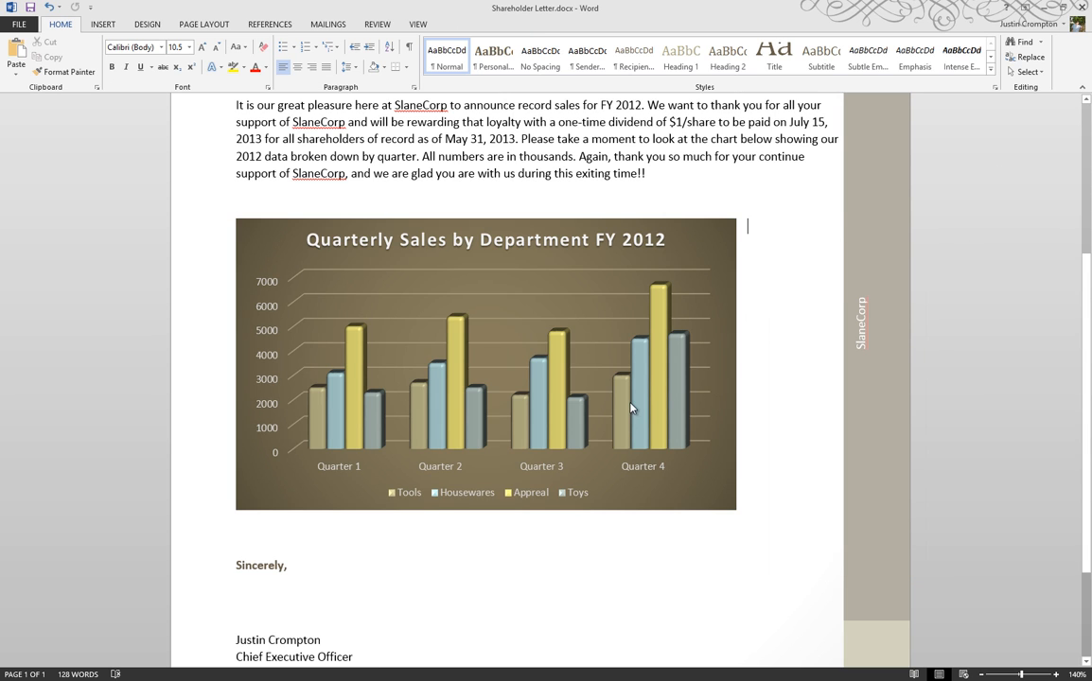
pyautogui.moveTo(633, 398)
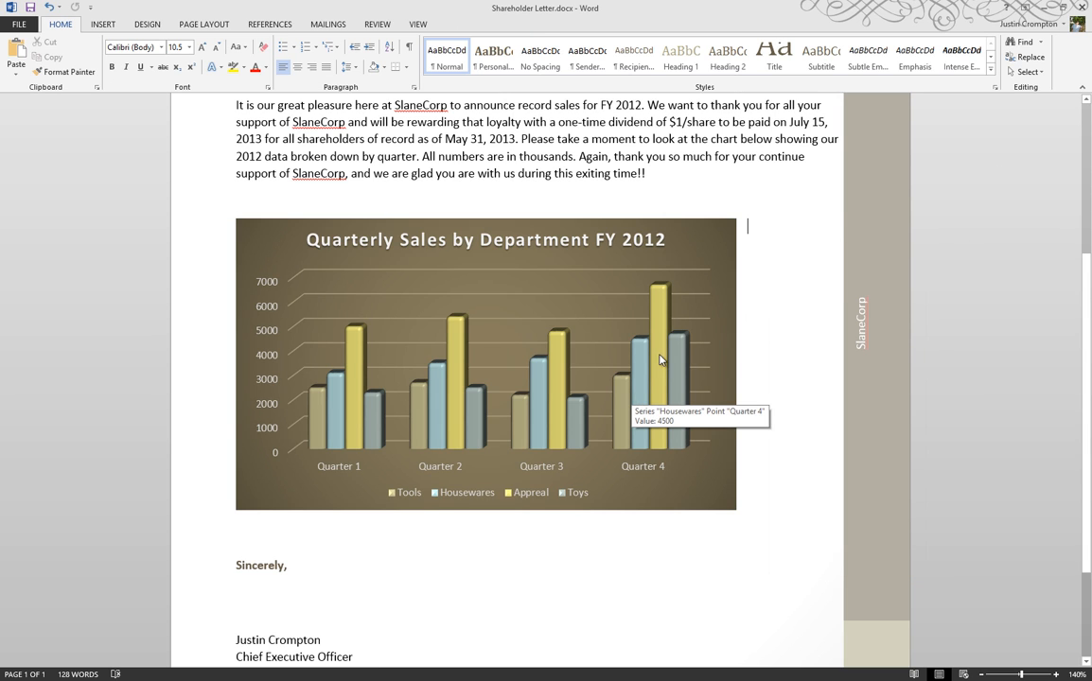
pyautogui.click(686, 248)
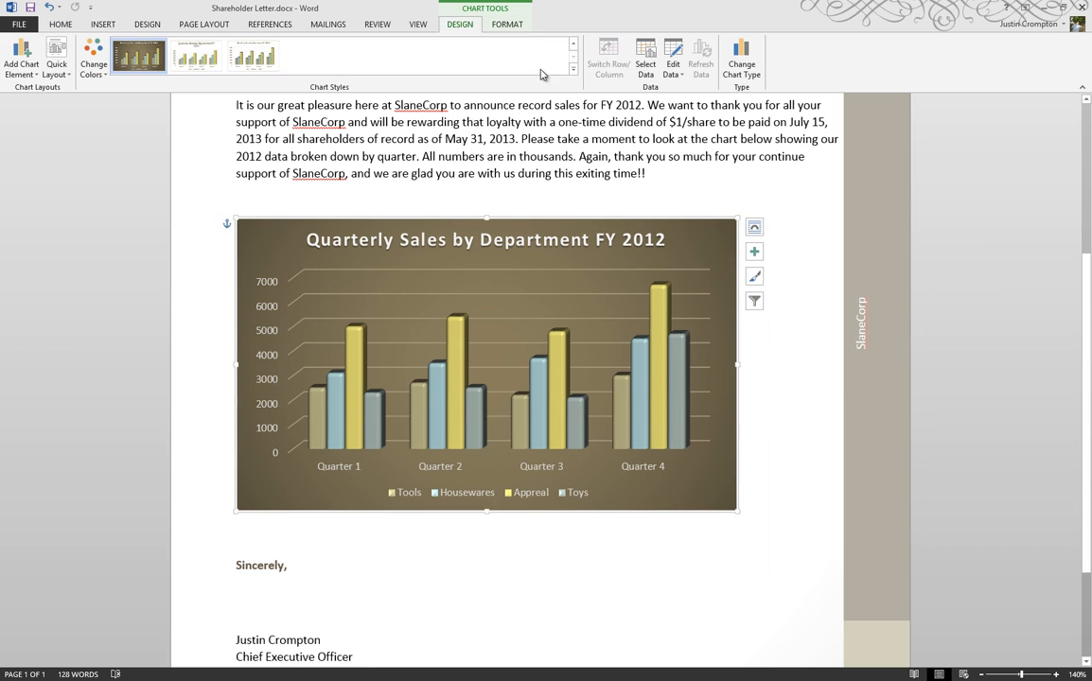
pyautogui.click(506, 23)
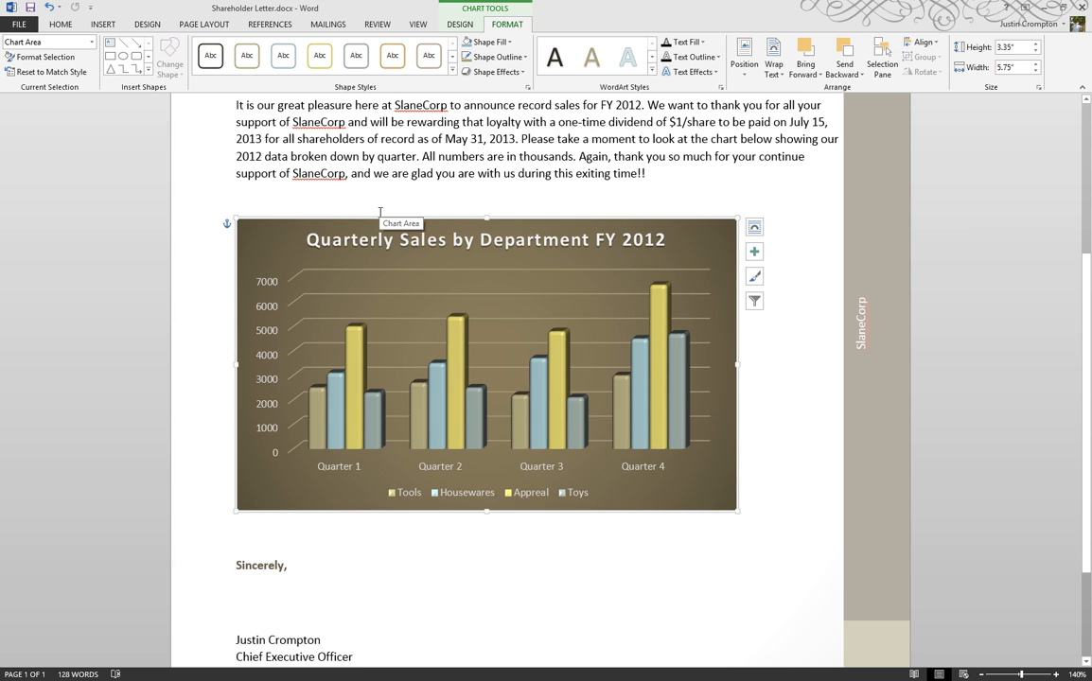
pyautogui.scroll(-3, 380, 212)
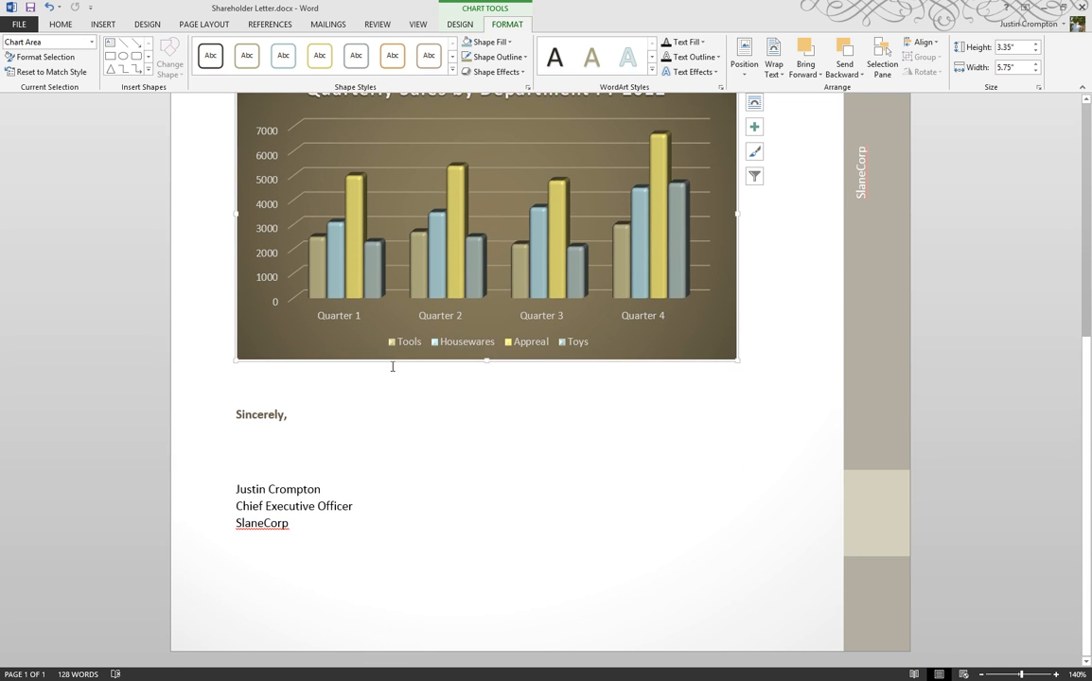
# Step: Create a new blank document and insert a 3-D Clustered Column chart
pyautogui.hotkey('ctrl', 'n')
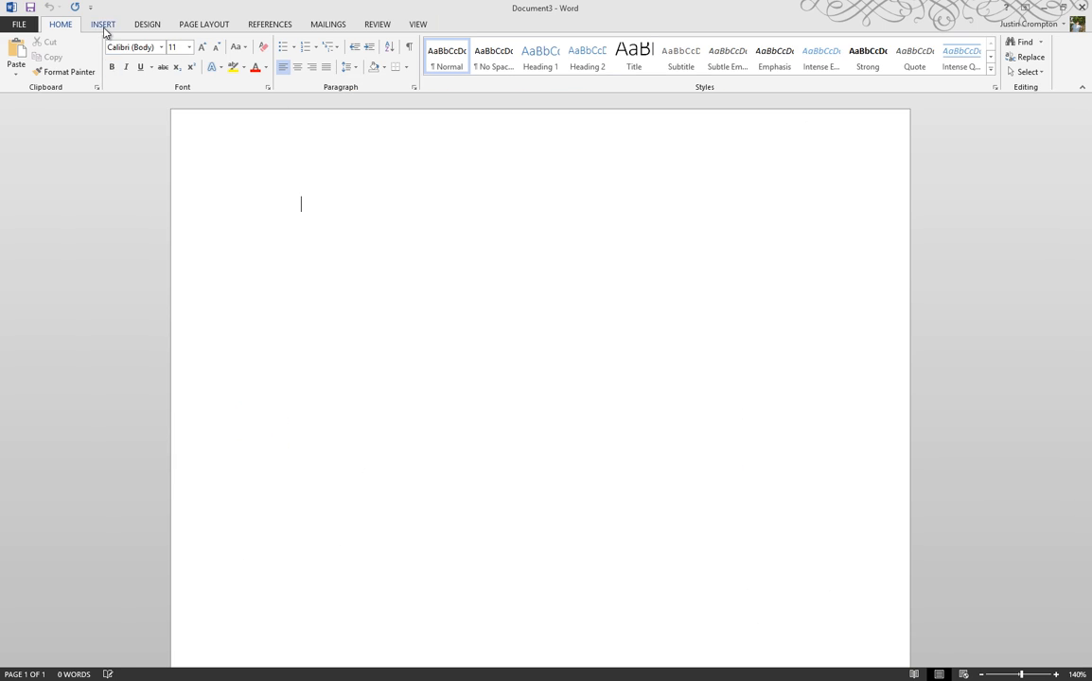
pyautogui.click(104, 27)
pyautogui.click(251, 73)
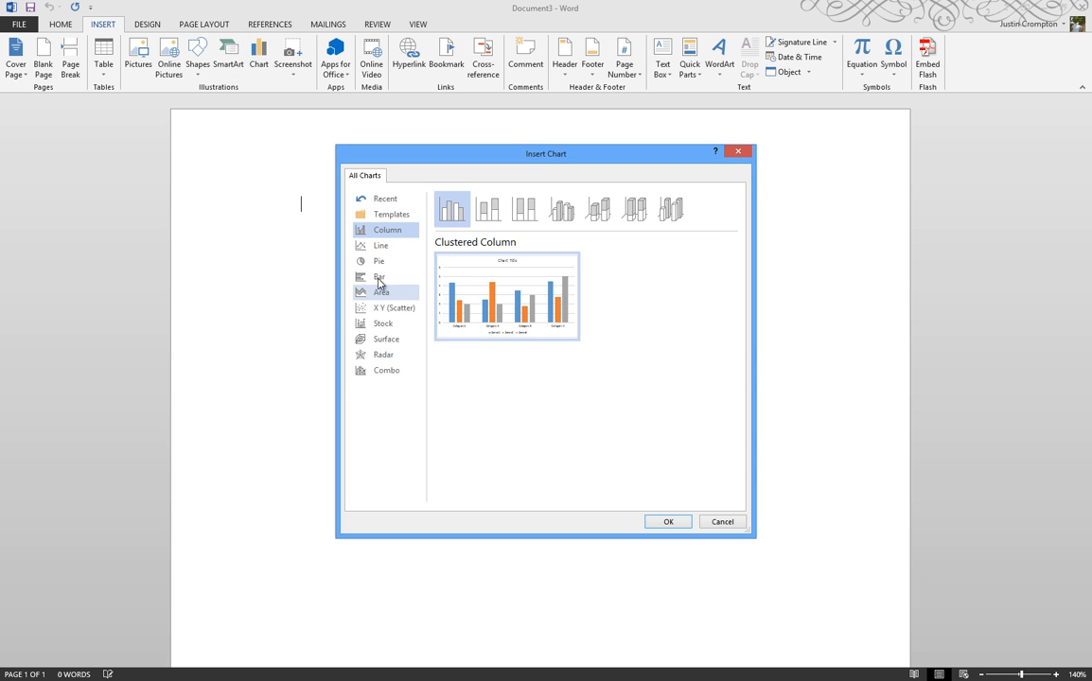
pyautogui.click(559, 213)
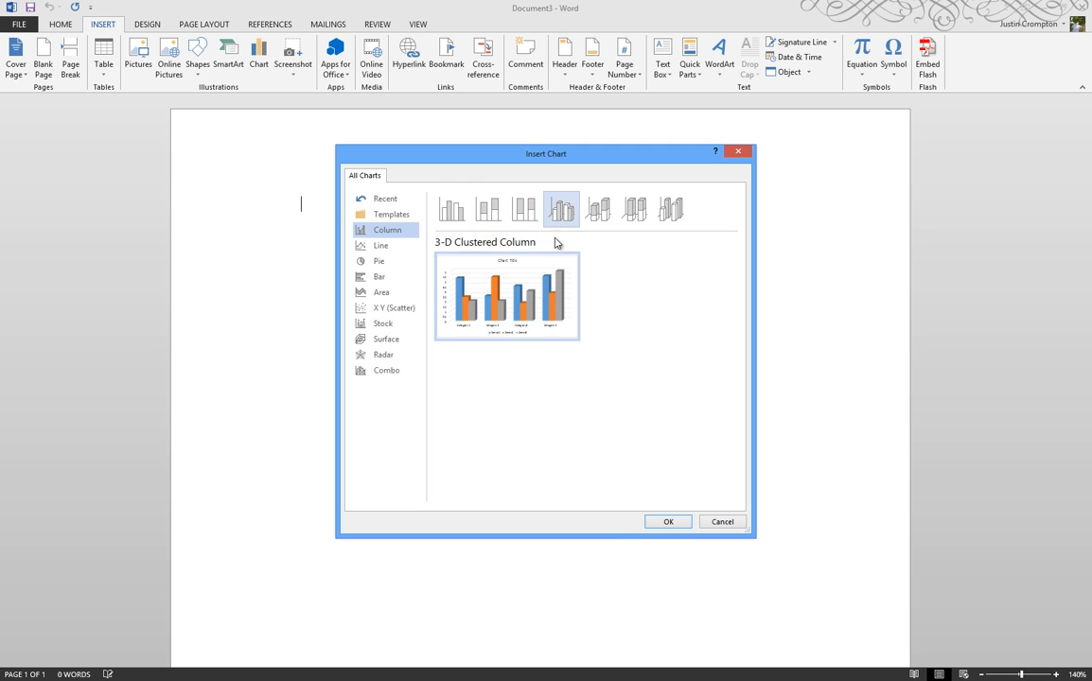
pyautogui.click(662, 521)
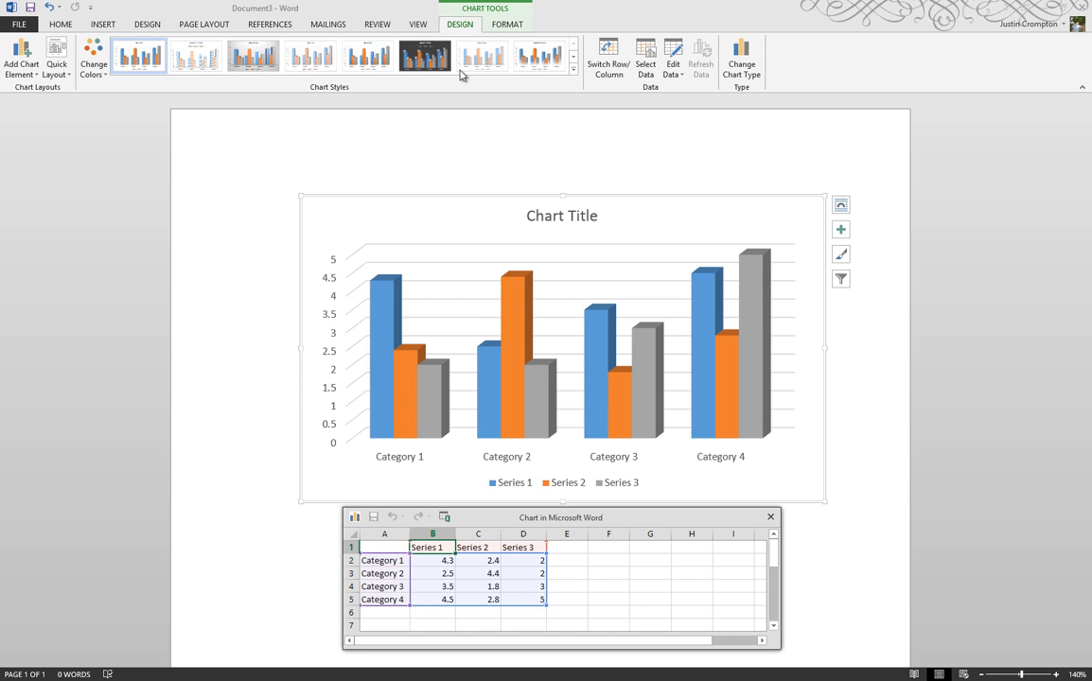
# Step: Apply the dark chart style with data labels and retitle the chart SLANECORP SALES FY 2012
pyautogui.click(431, 64)
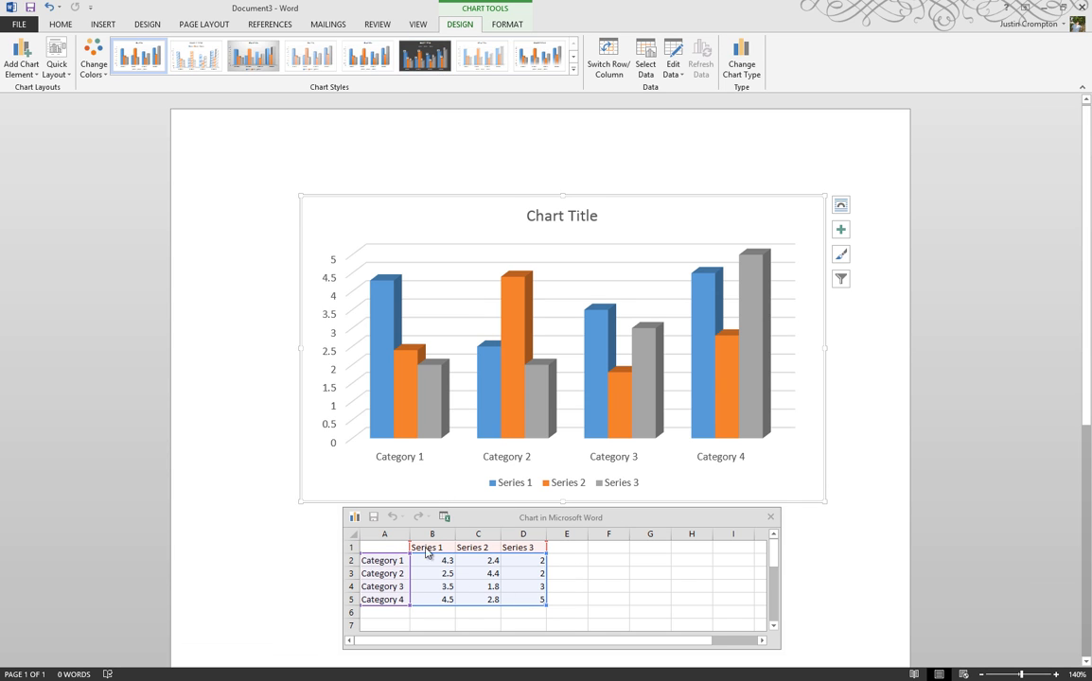
pyautogui.click(428, 63)
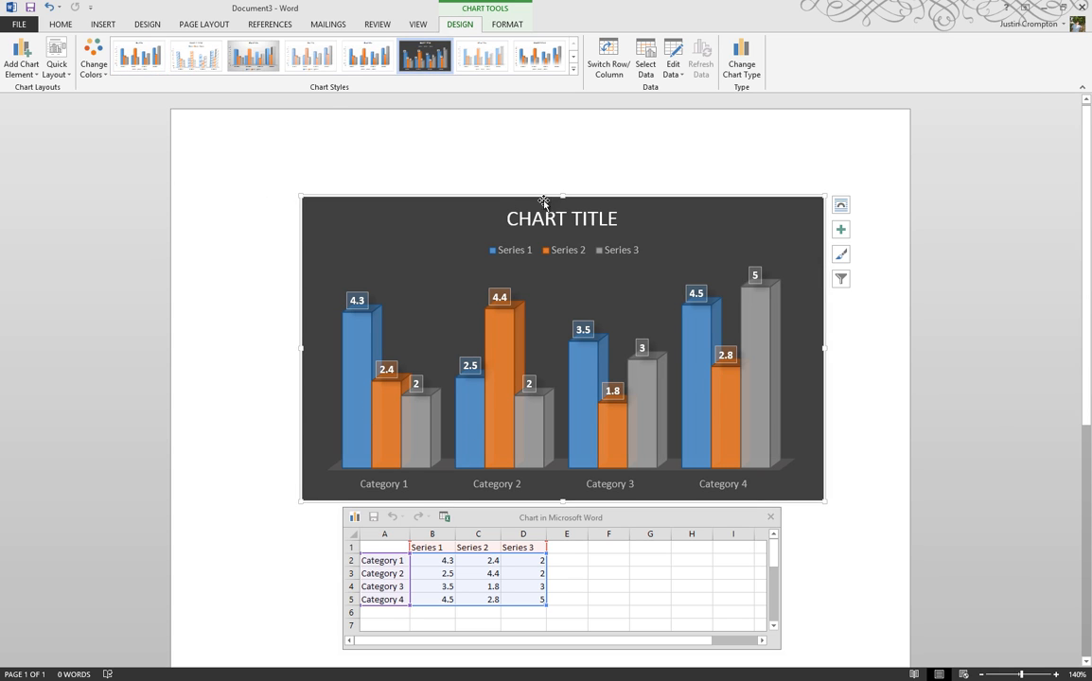
pyautogui.click(507, 210)
pyautogui.moveTo(613, 222); pyautogui.dragTo(523, 225)
pyautogui.write('SLAN')
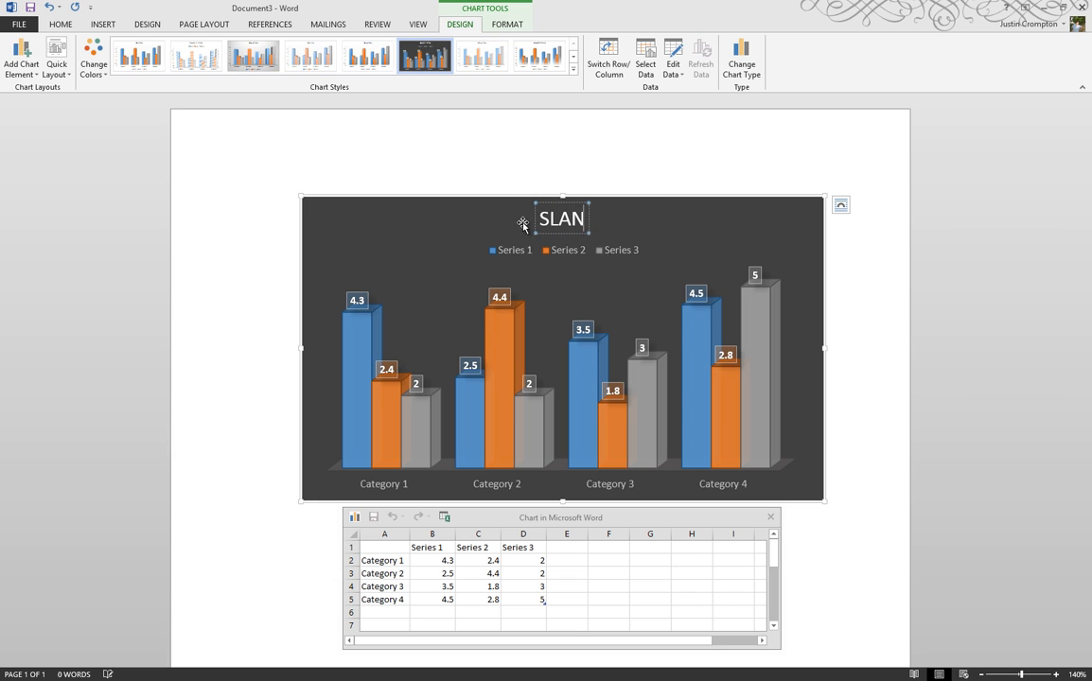
pyautogui.write('ECORP SALE')
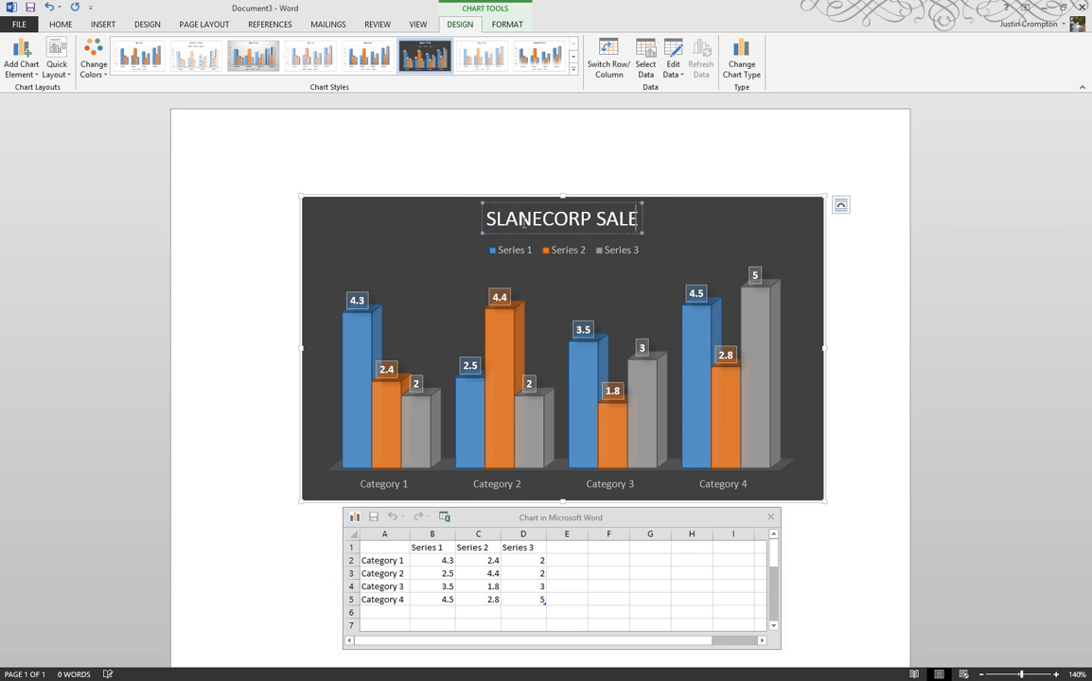
pyautogui.write('S FY 2012')
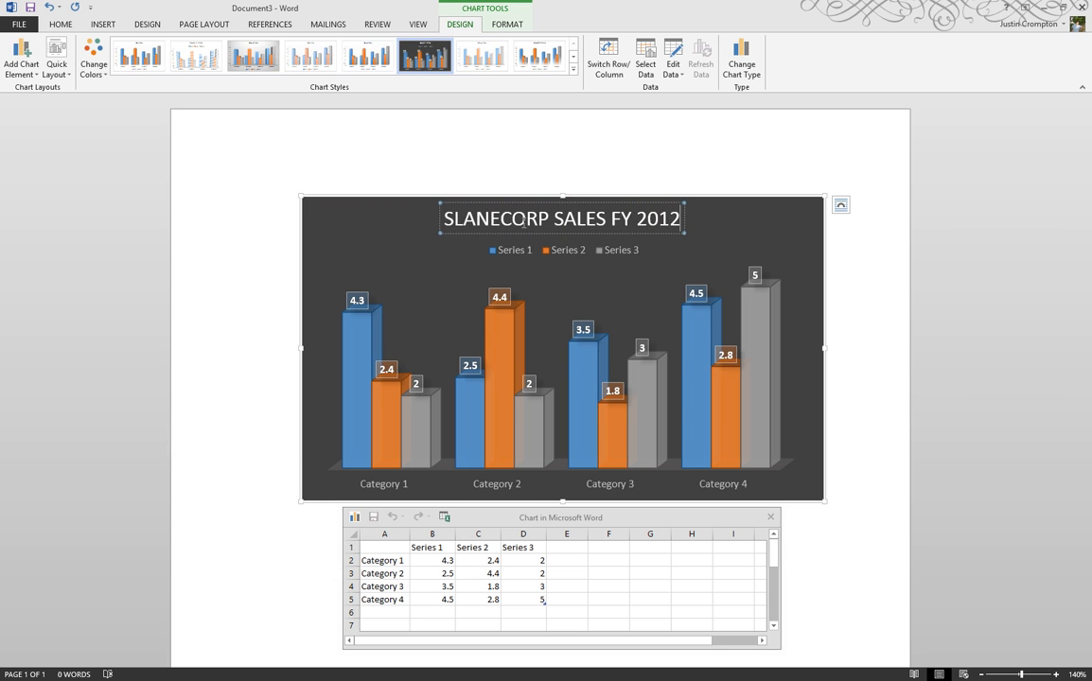
# Step: Delete the Category 4 row from the chart's data worksheet and close the worksheet
pyautogui.click(376, 560)
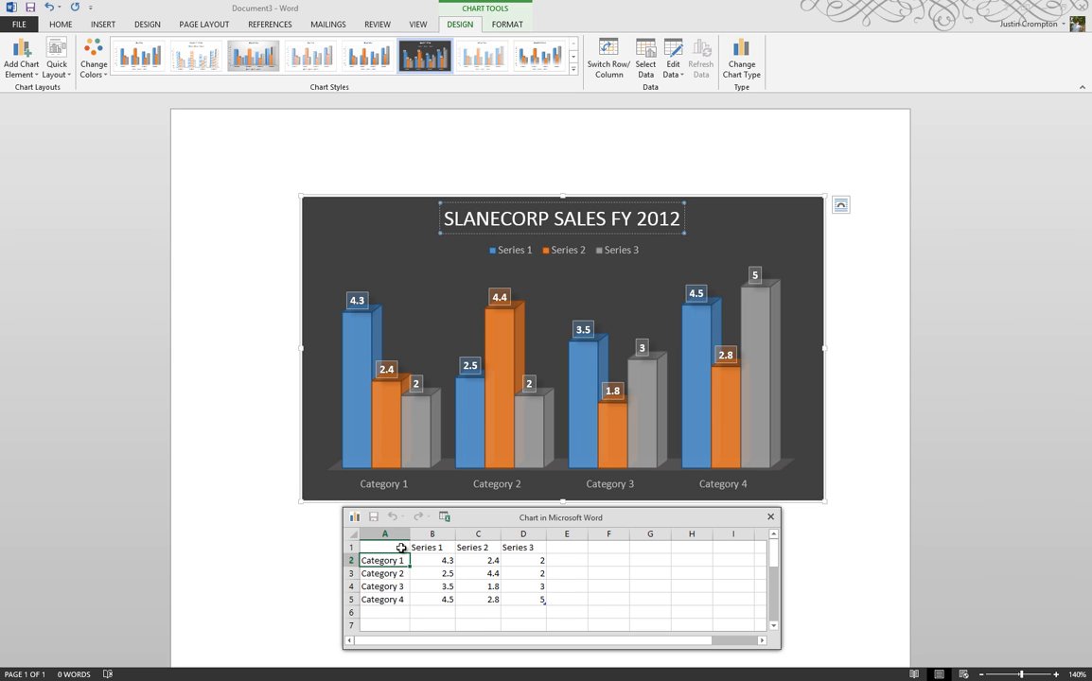
pyautogui.click(399, 547)
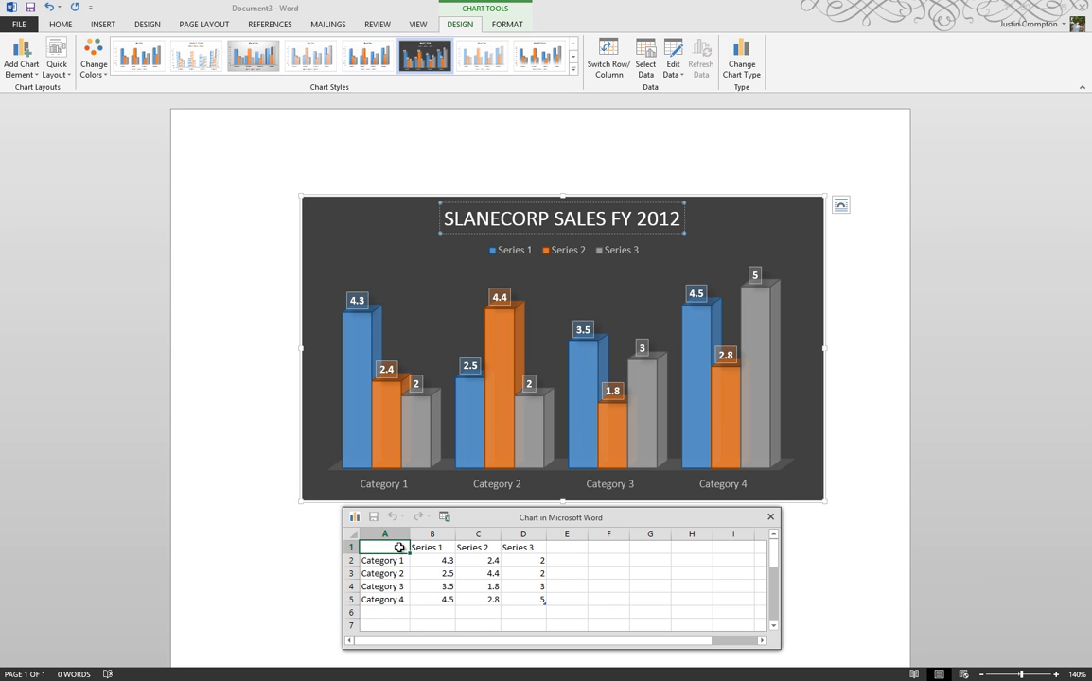
pyautogui.click(540, 601)
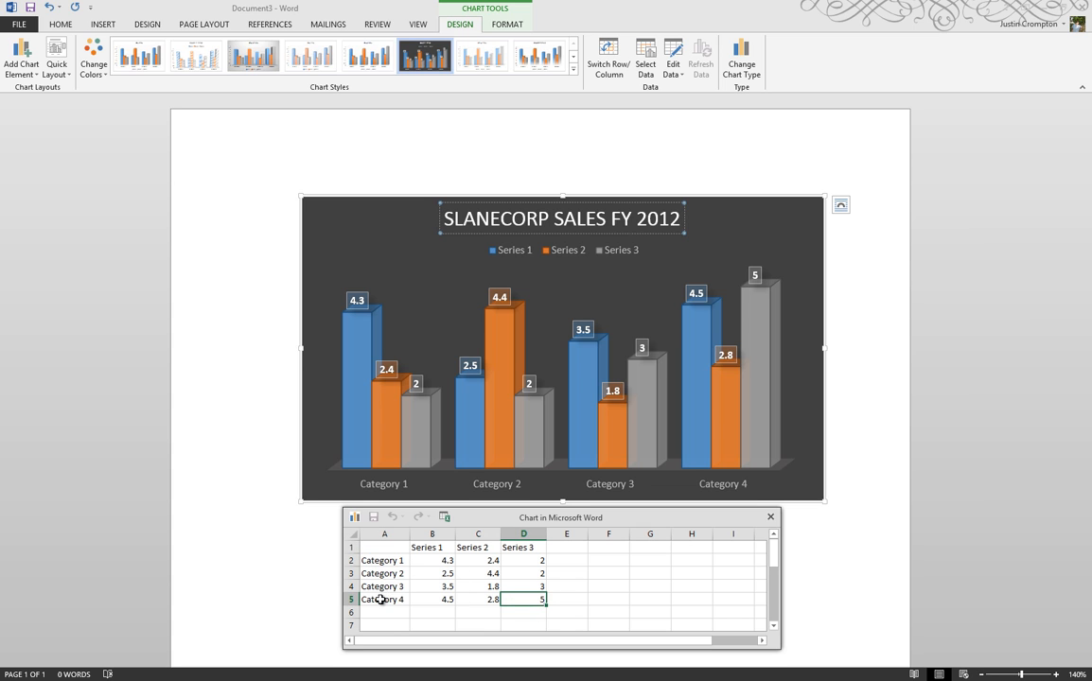
pyautogui.click(353, 599)
pyautogui.keyDown('shift'); pyautogui.click(517, 601); pyautogui.keyUp('shift')
pyautogui.press('Delete')
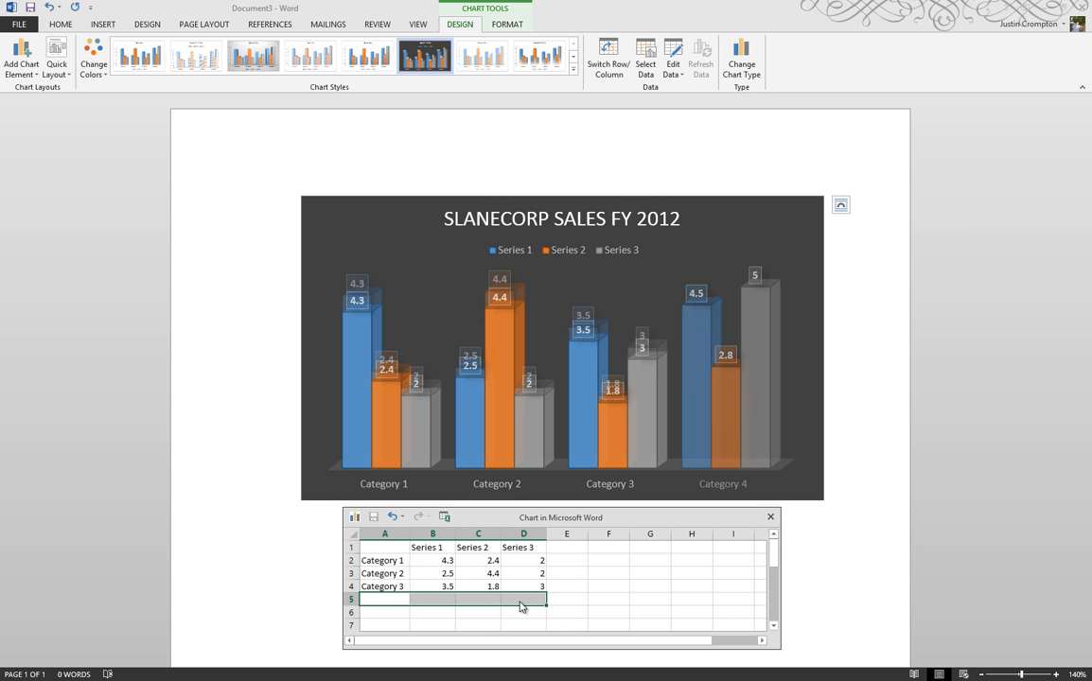
pyautogui.click(585, 571)
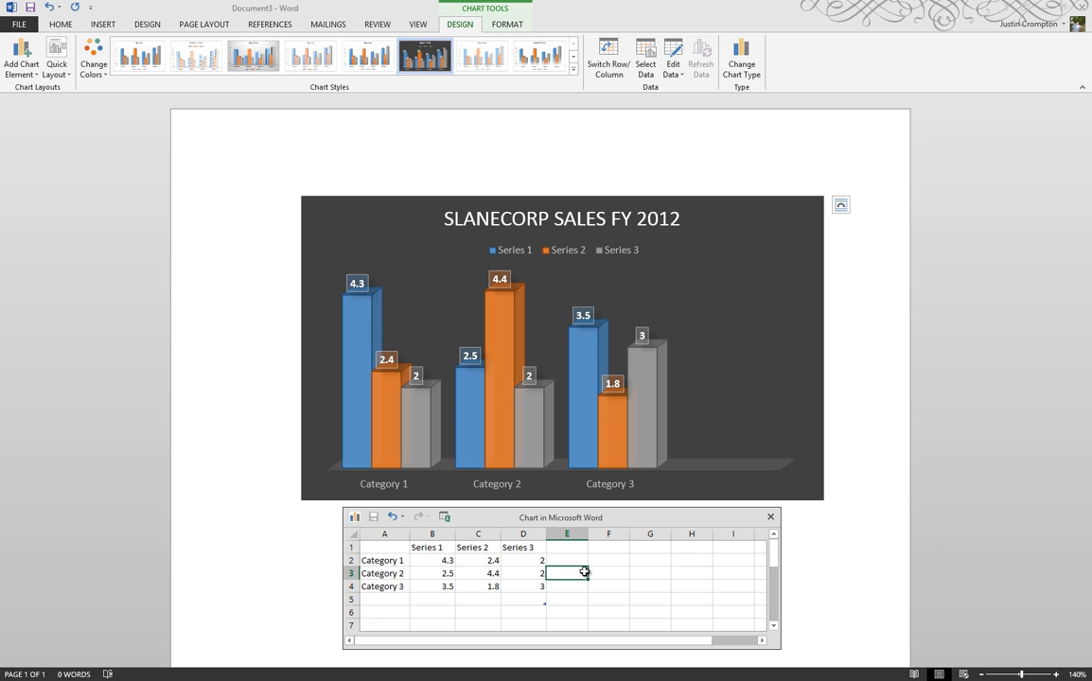
pyautogui.click(541, 609)
pyautogui.click(536, 598)
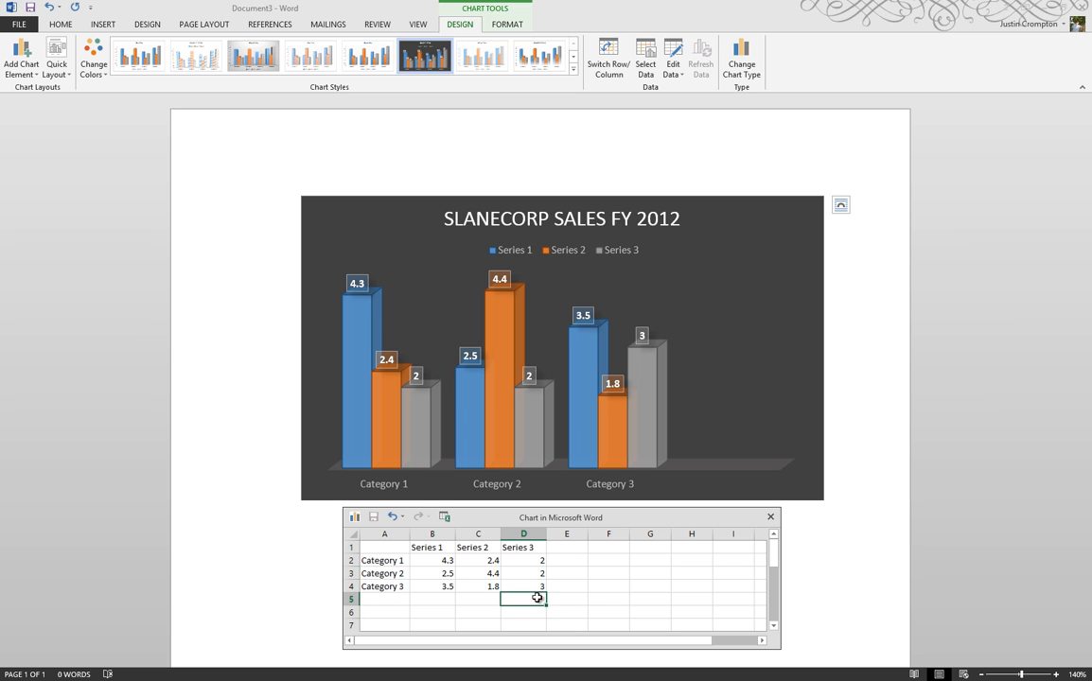
pyautogui.click(387, 551)
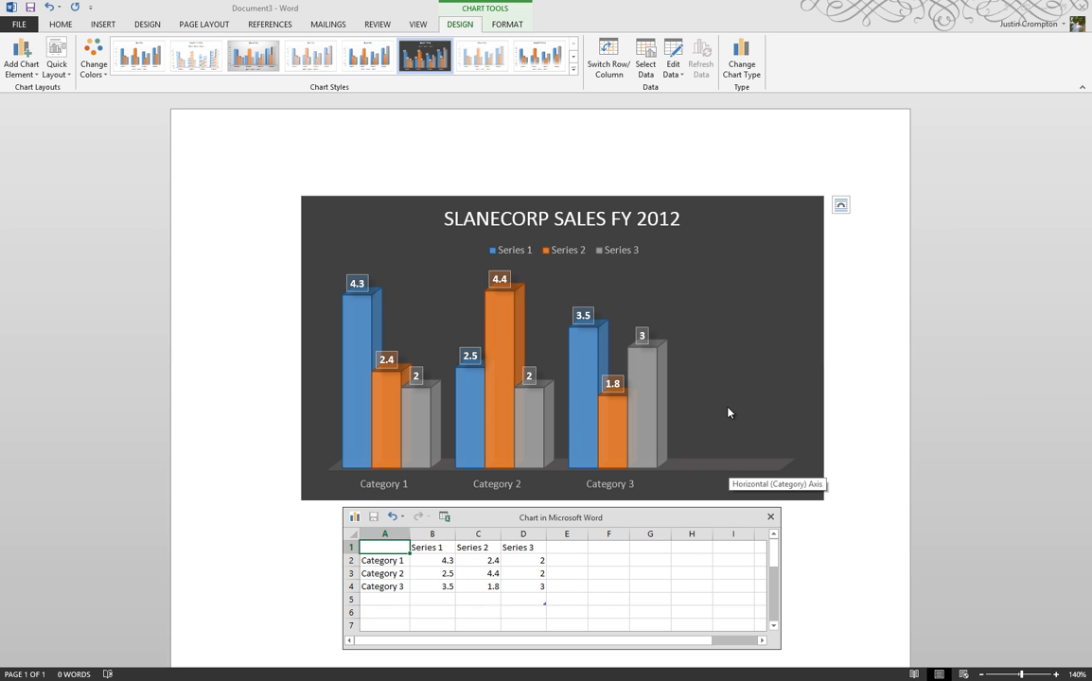
pyautogui.click(770, 517)
pyautogui.click(858, 285)
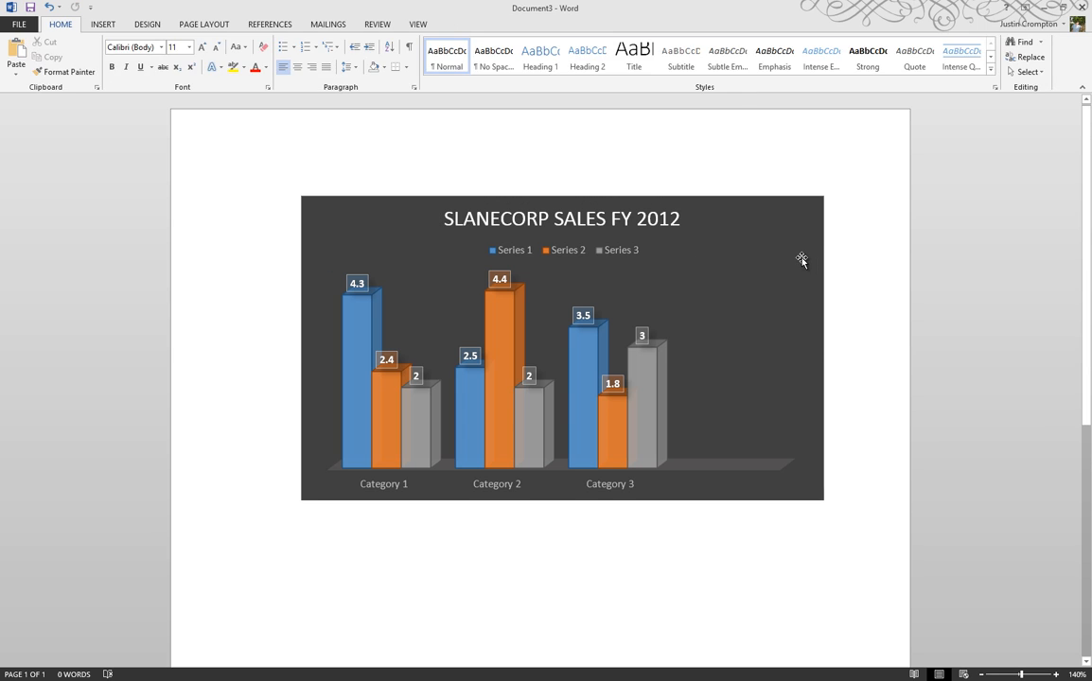
# Step: Remove the empty fourth category from the chart's data source selection
pyautogui.click(799, 258)
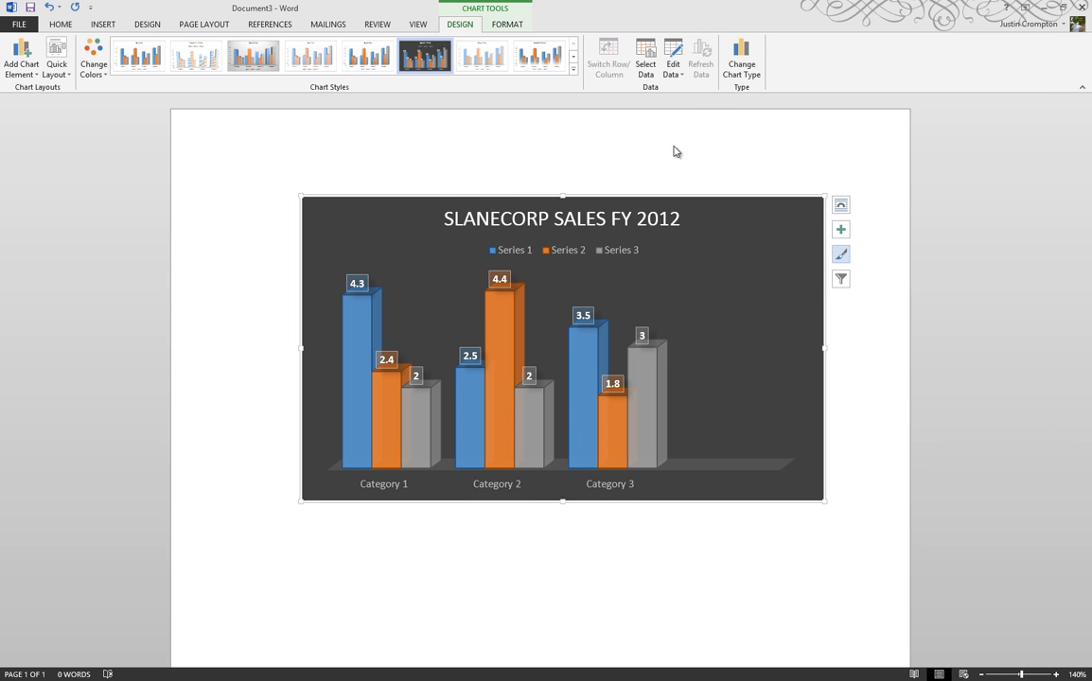
pyautogui.click(649, 76)
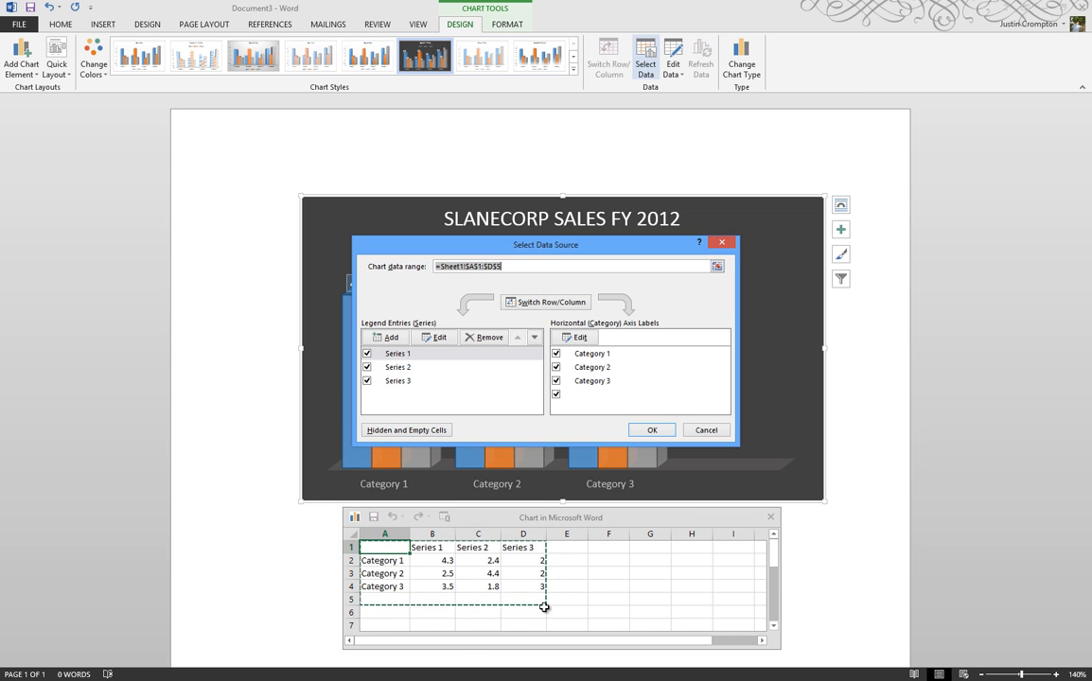
pyautogui.click(556, 395)
pyautogui.click(650, 430)
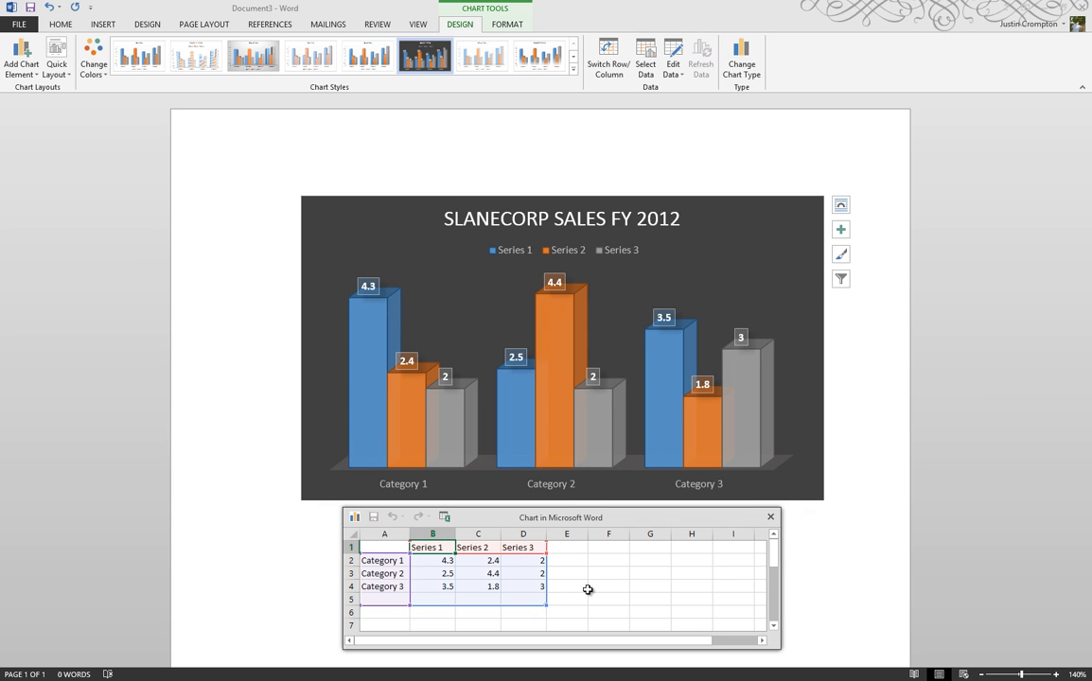
# Step: Resize the chart's data range to end at row 4, excluding the empty fifth row
pyautogui.moveTo(547, 605); pyautogui.dragTo(545, 593)
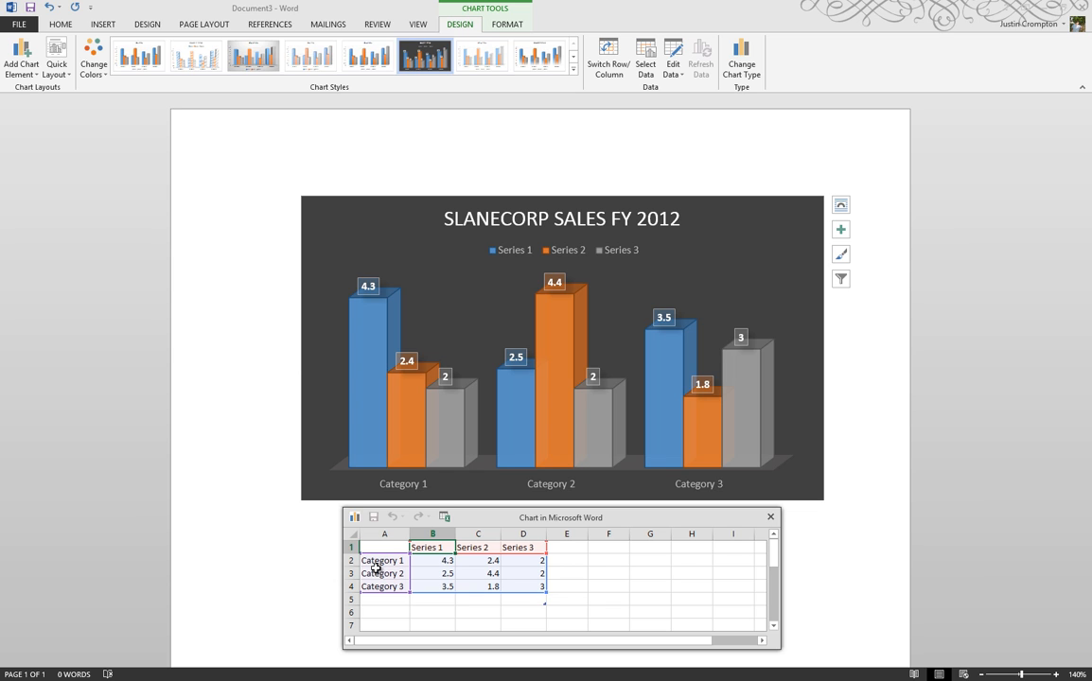
pyautogui.click(52, 7)
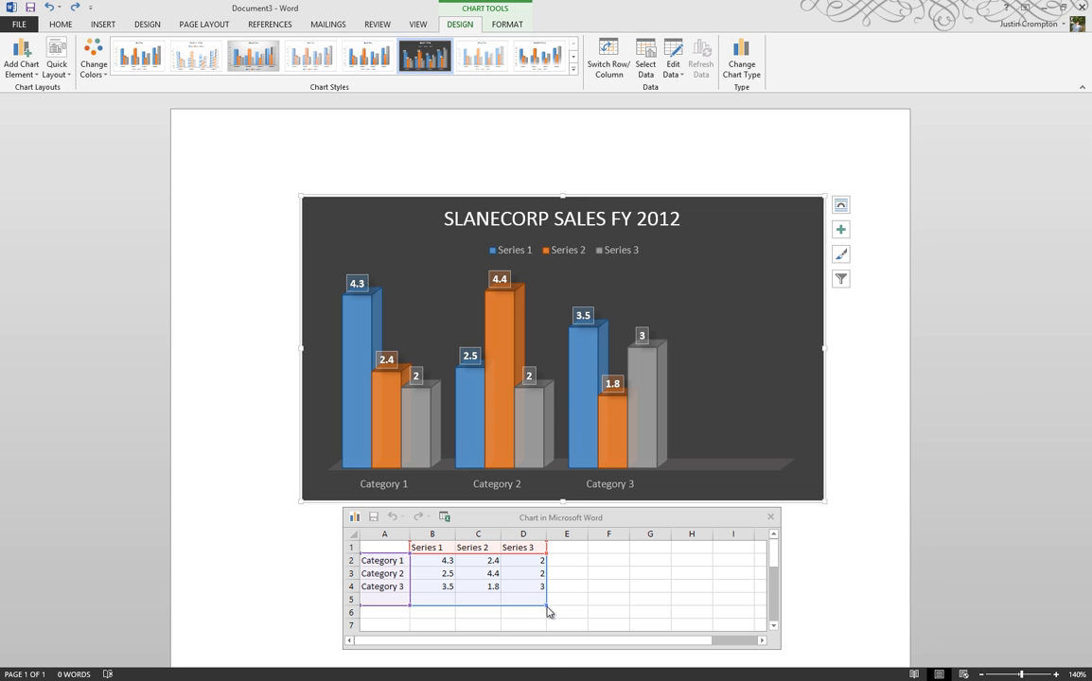
pyautogui.moveTo(548, 611); pyautogui.dragTo(546, 594)
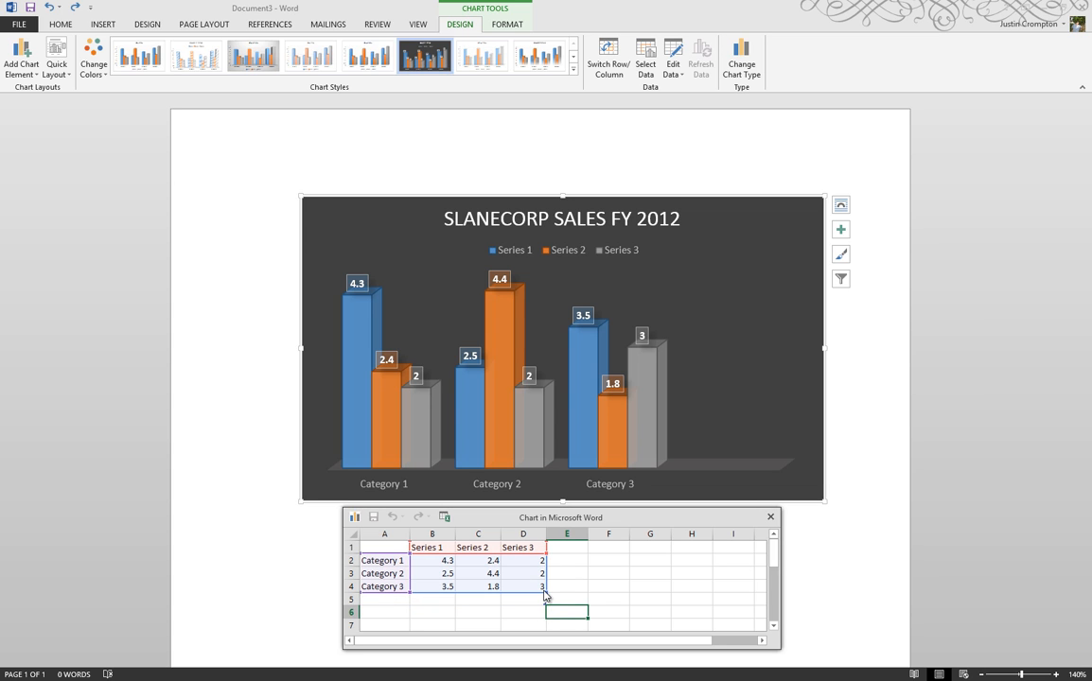